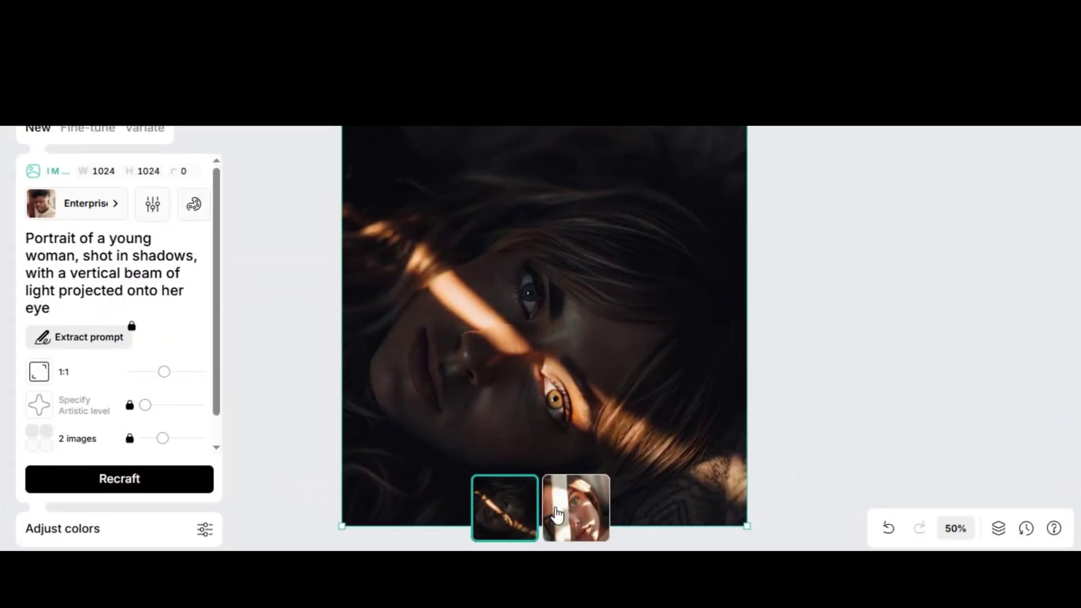
# Compare the two shadow portraits and keep the dark one with the light beam.
pyautogui.click(557, 515)
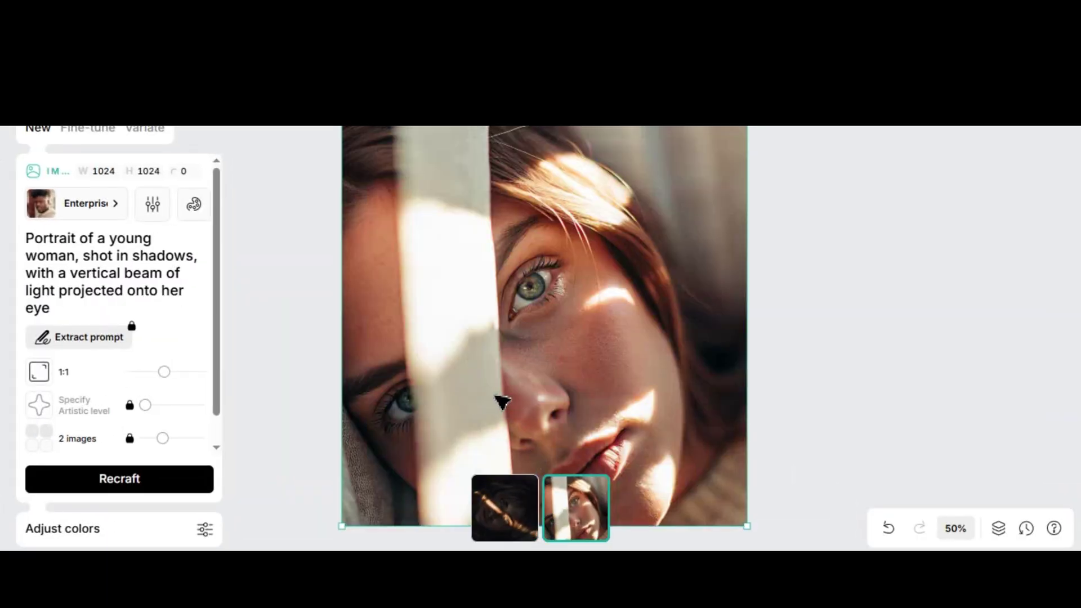
pyautogui.click(498, 517)
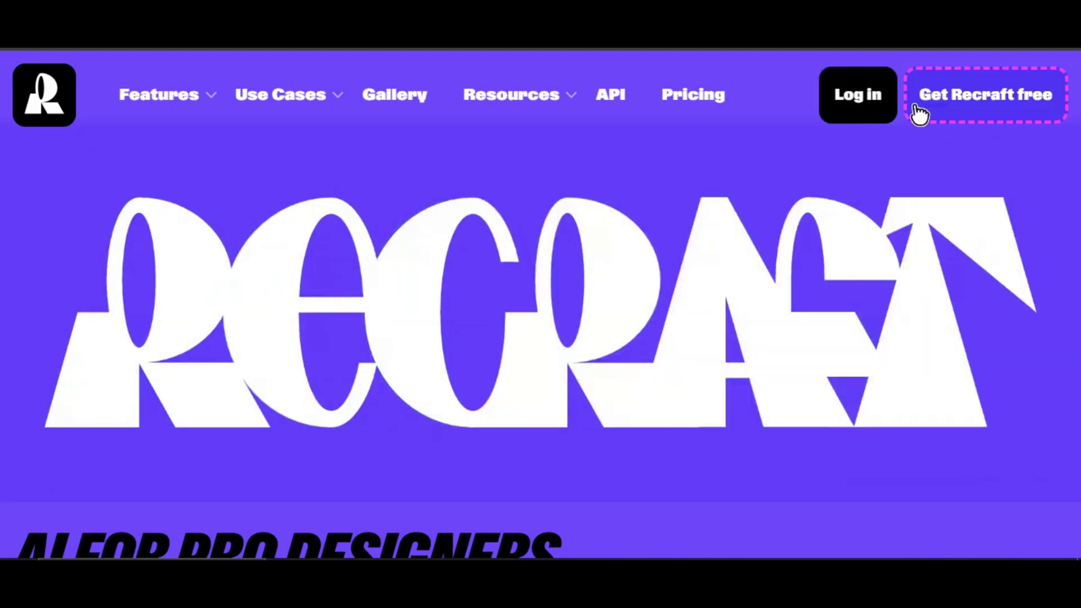
# Sign up for a free account as Personal use, Educator, found via Web search, and finish setup.
pyautogui.click(939, 109)
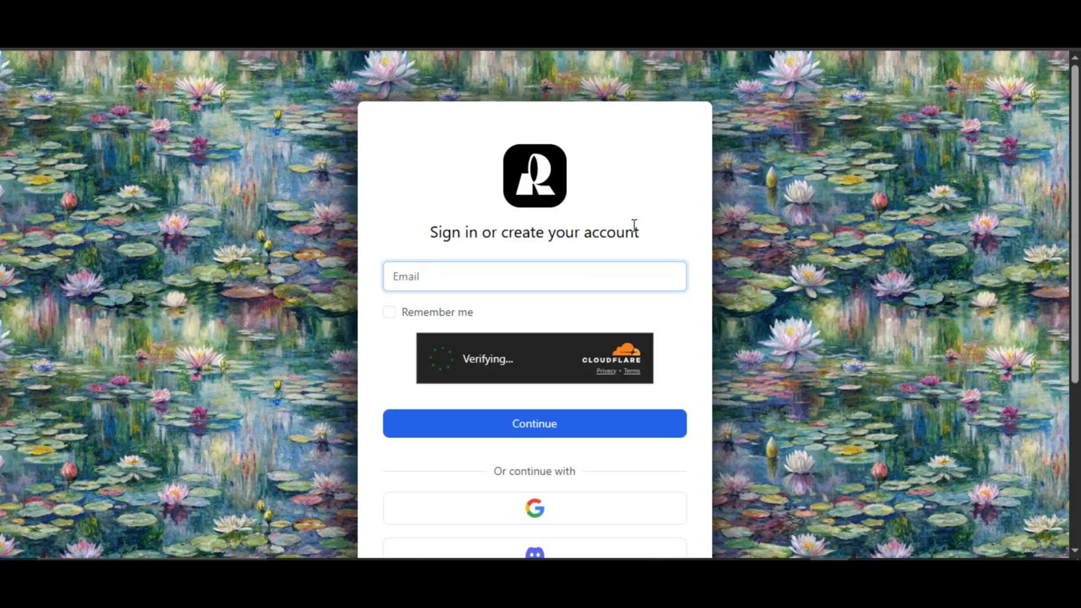
pyautogui.scroll(-3, 486, 280)
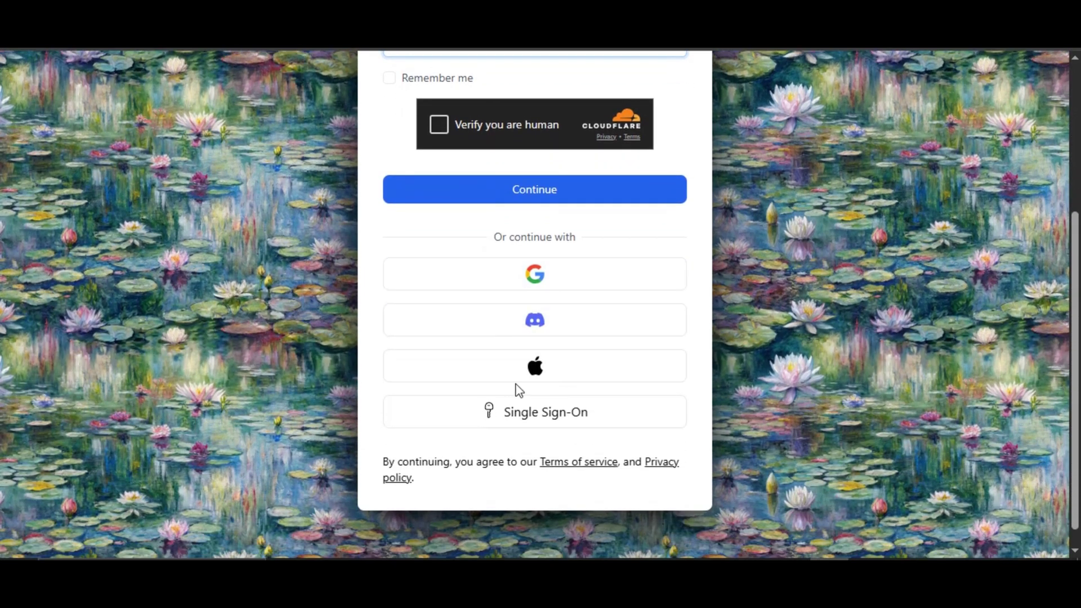
pyautogui.scroll(3, 510, 456)
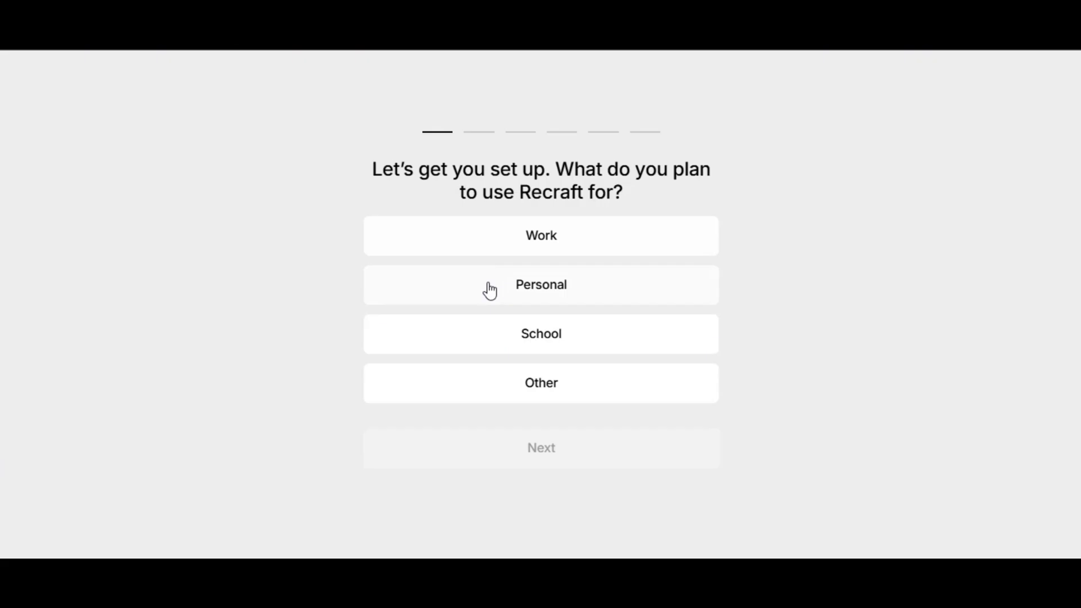
pyautogui.click(487, 287)
pyautogui.click(518, 443)
pyautogui.click(572, 213)
pyautogui.click(561, 164)
pyautogui.scroll(-2, 571, 473)
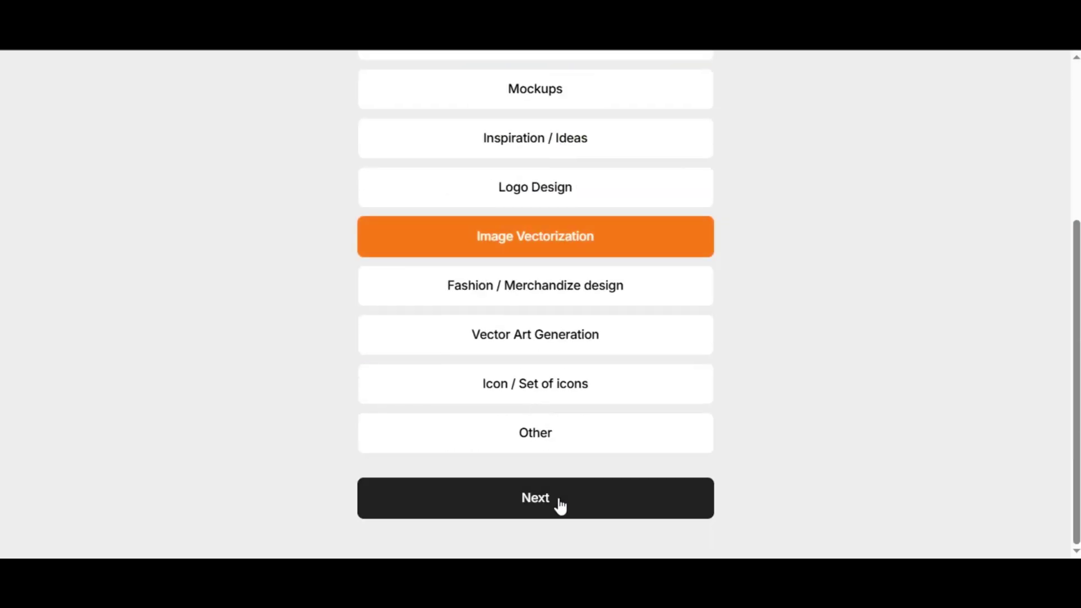
pyautogui.click(559, 505)
pyautogui.click(496, 404)
pyautogui.scroll(-2, 495, 404)
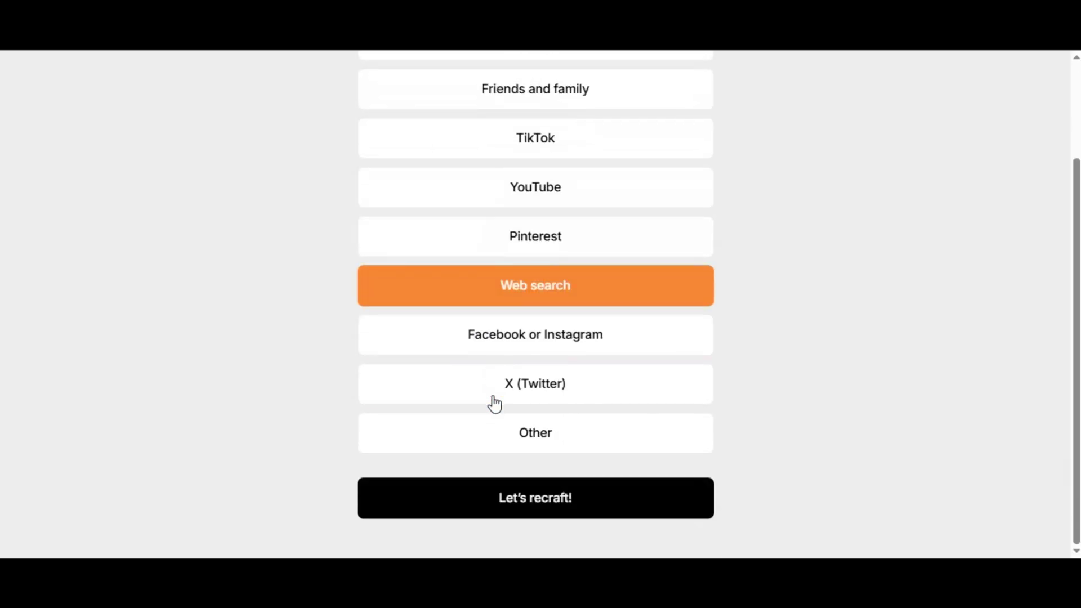
pyautogui.click(528, 502)
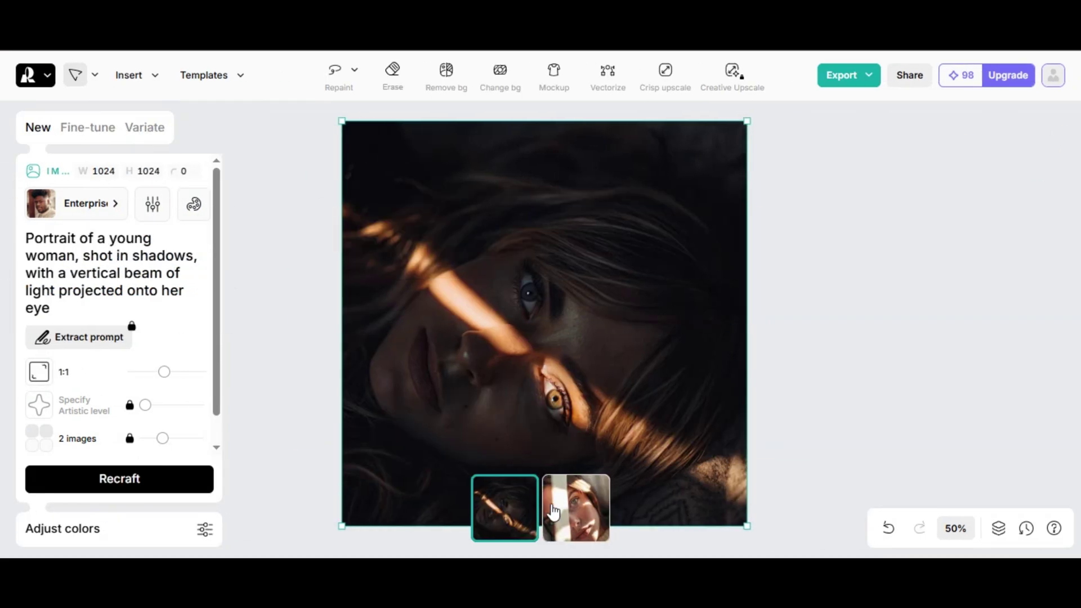
# Show the dark first portrait and check the remaining balance of 98 credits.
pyautogui.click(554, 511)
pyautogui.click(499, 518)
pyautogui.click(954, 81)
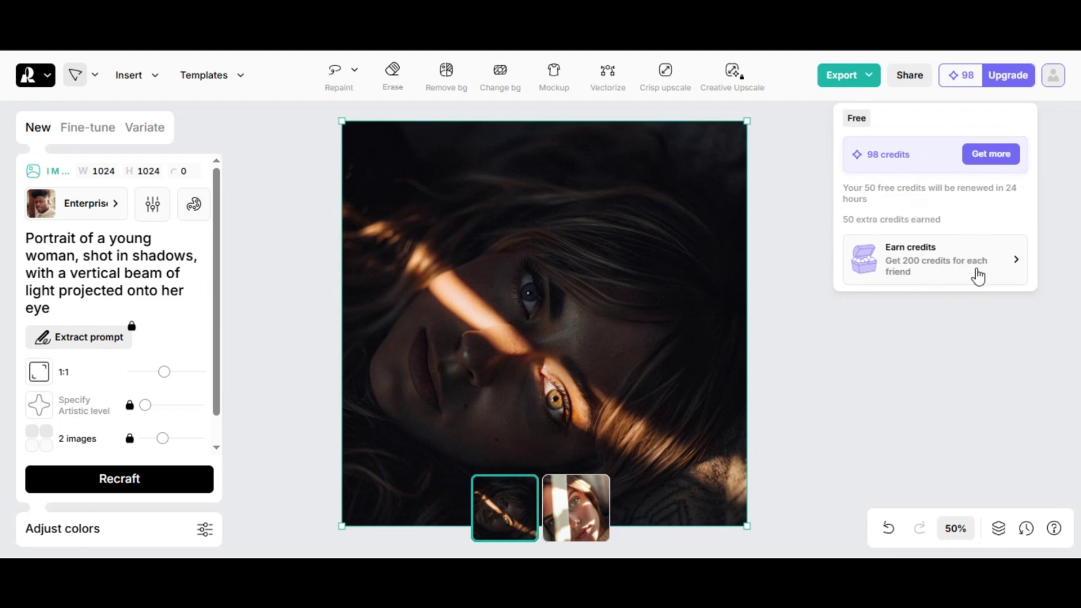
pyautogui.click(958, 78)
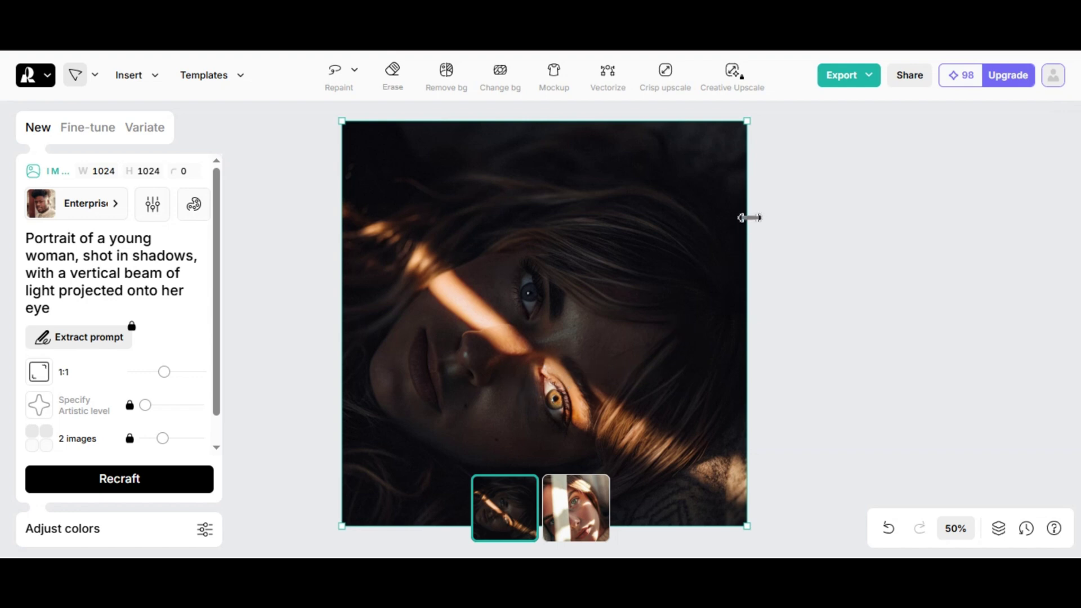
# Clear the old portrait description from the prompt field.
pyautogui.click(342, 73)
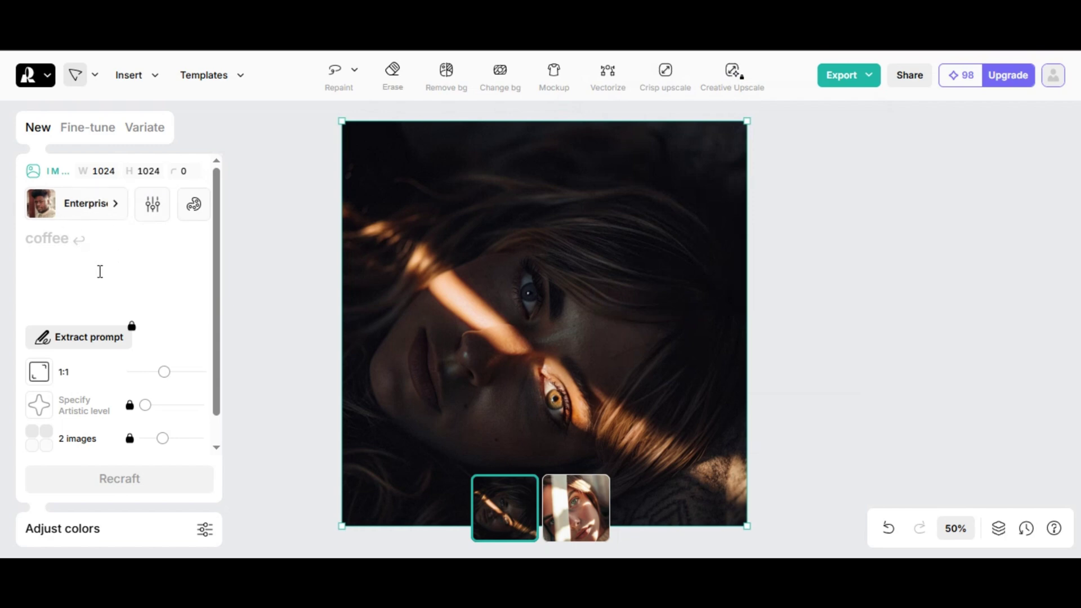
pyautogui.click(112, 208)
pyautogui.click(376, 332)
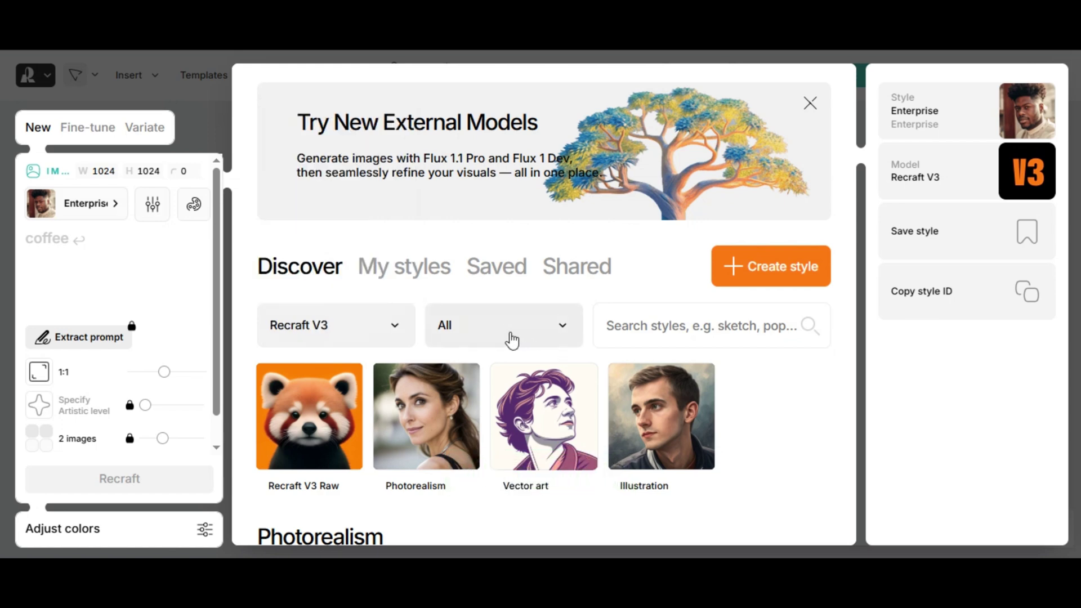
pyautogui.scroll(-3, 512, 340)
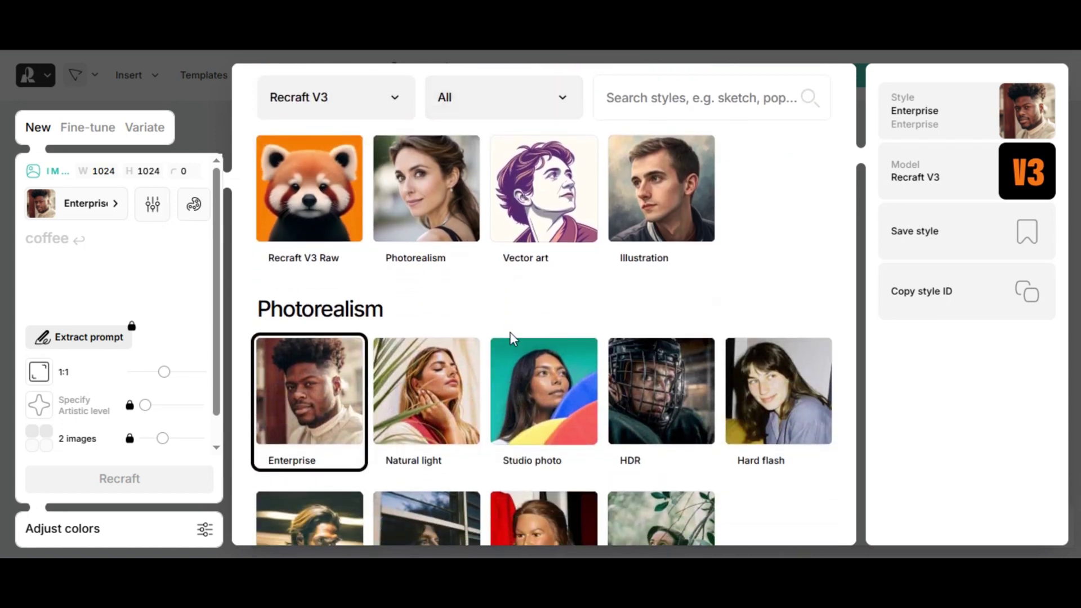
pyautogui.scroll(-1, 511, 332)
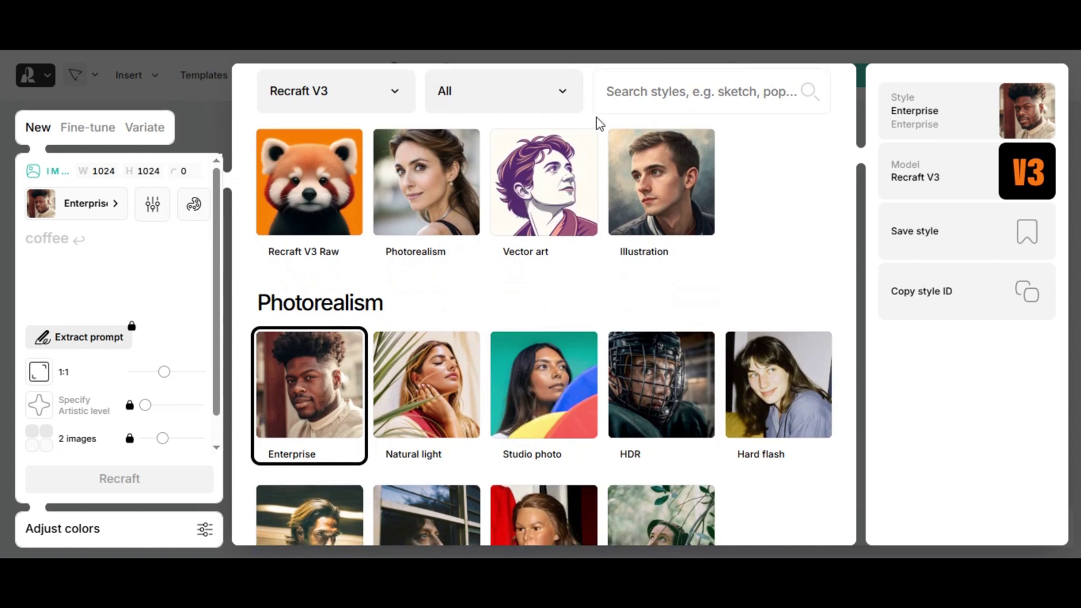
pyautogui.click(627, 86)
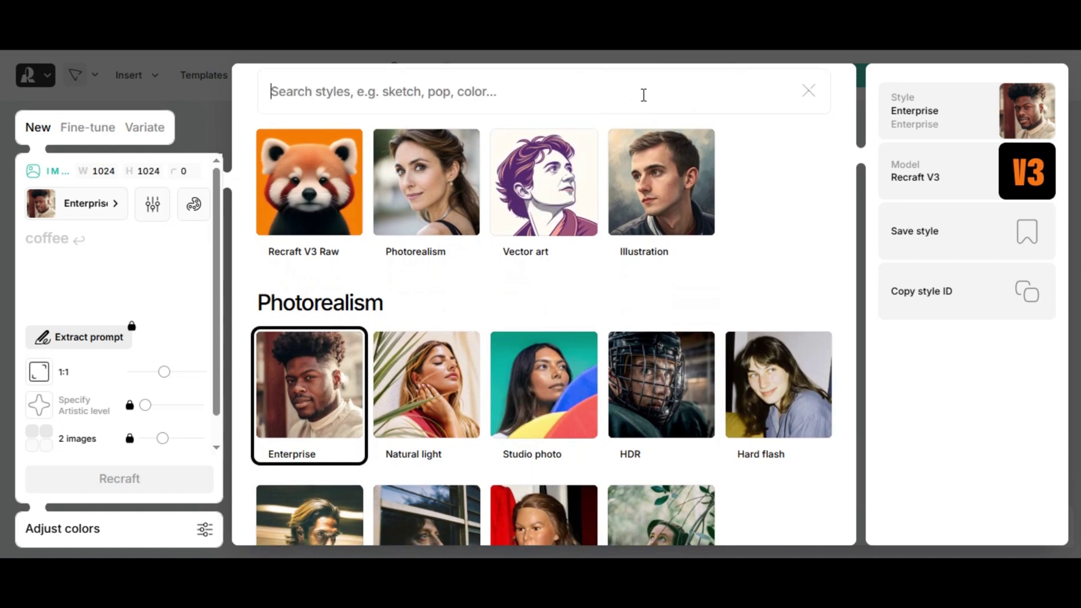
pyautogui.click(319, 279)
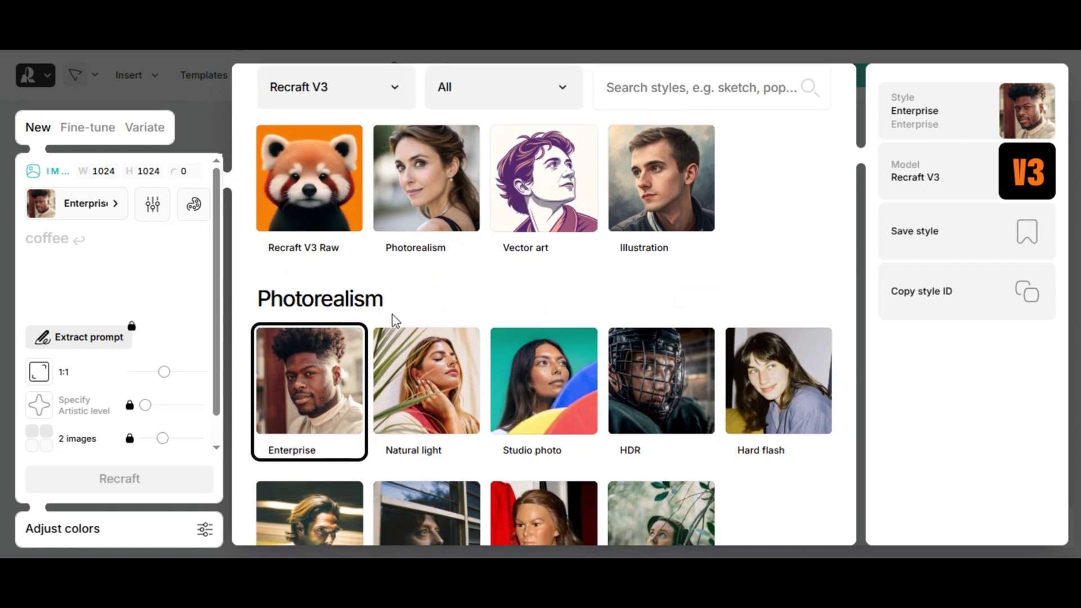
pyautogui.scroll(-3, 392, 319)
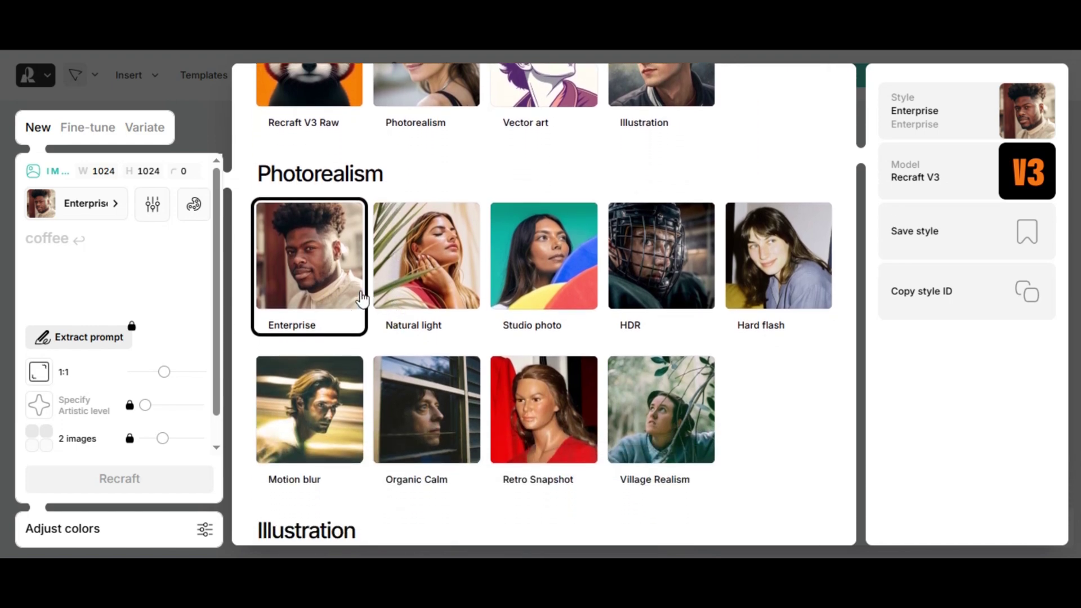
pyautogui.scroll(-2, 431, 344)
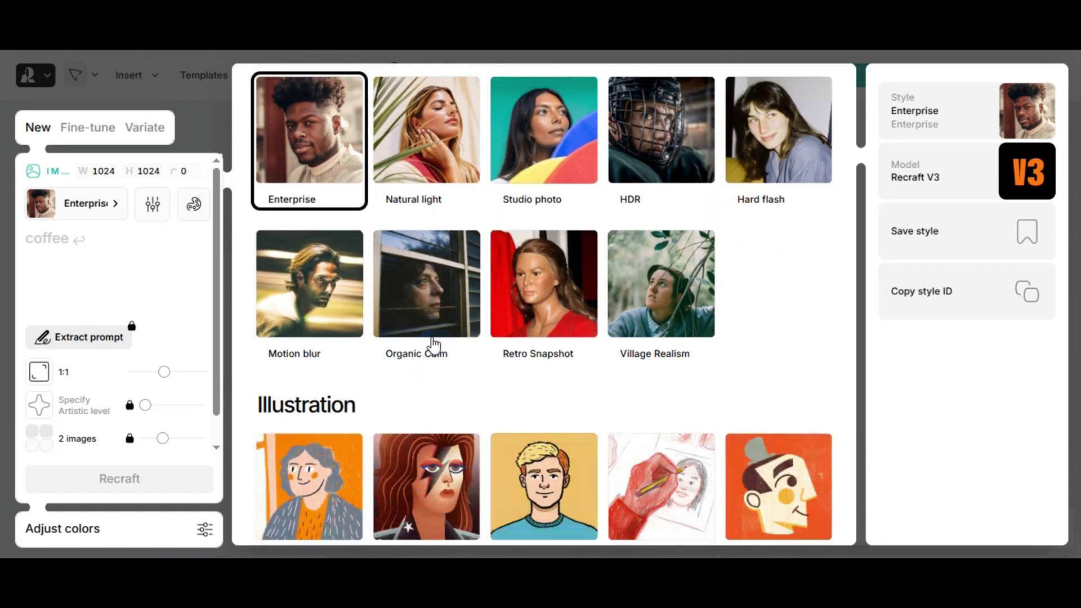
pyautogui.scroll(-3, 431, 345)
pyautogui.scroll(-6, 448, 337)
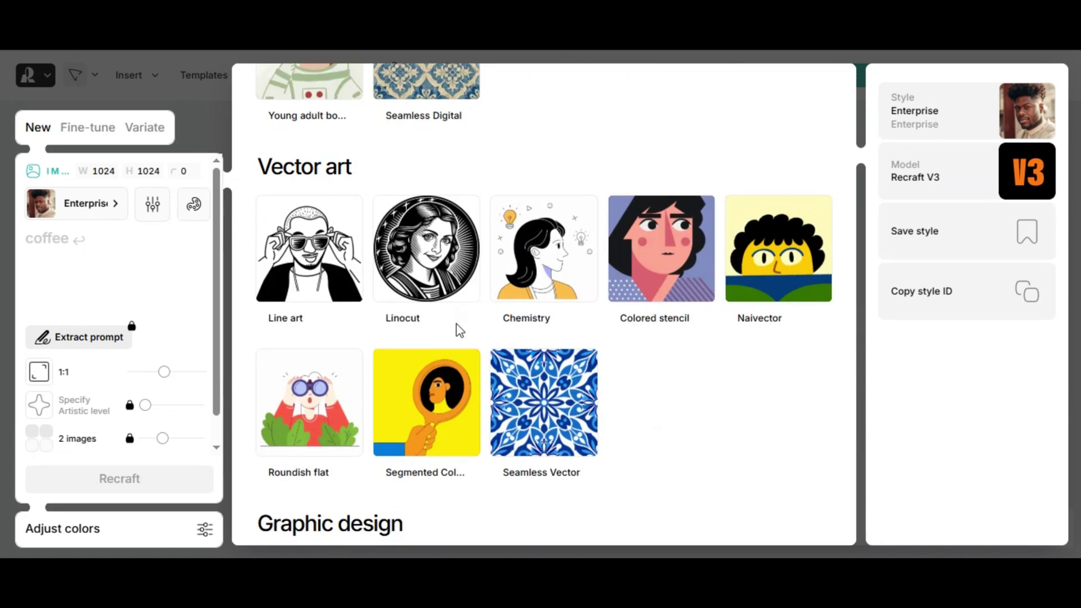
pyautogui.scroll(-5, 616, 375)
pyautogui.scroll(-2, 533, 287)
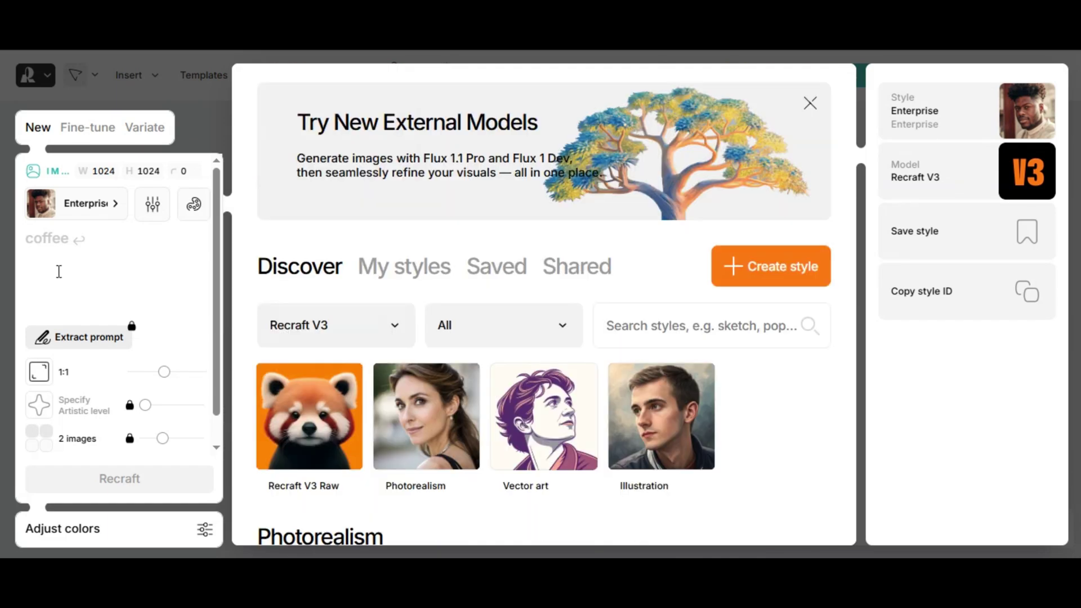
pyautogui.click(60, 272)
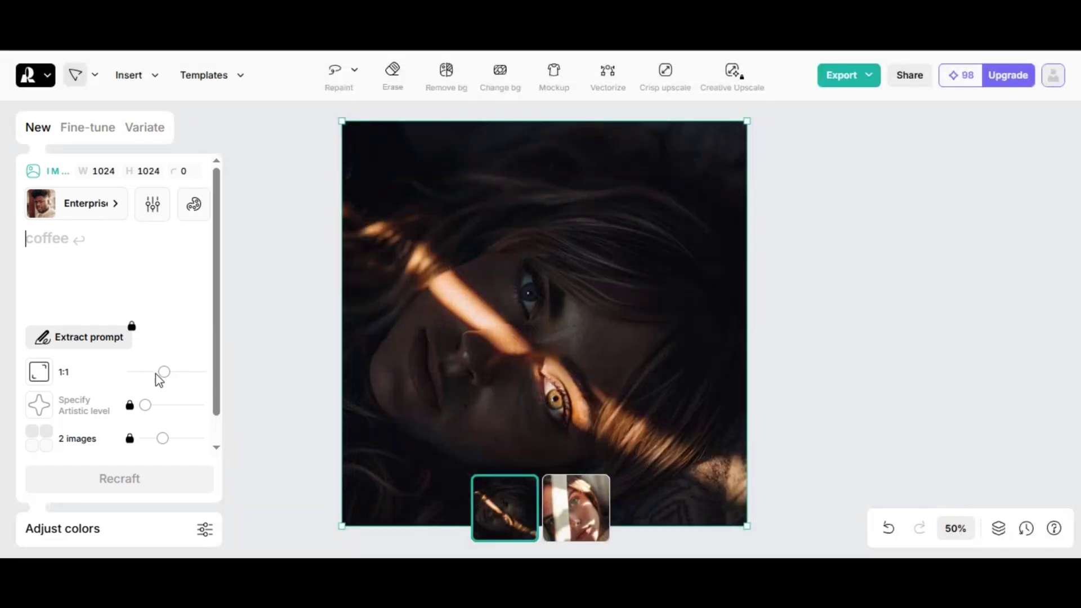
# Set a wide 2:1 aspect ratio and bring up the Image colors palette choices.
pyautogui.moveTo(164, 373)
pyautogui.mouseDown()
pyautogui.moveTo(195, 381)
pyautogui.moveTo(126, 378)
pyautogui.moveTo(99, 397)
pyautogui.mouseUp()
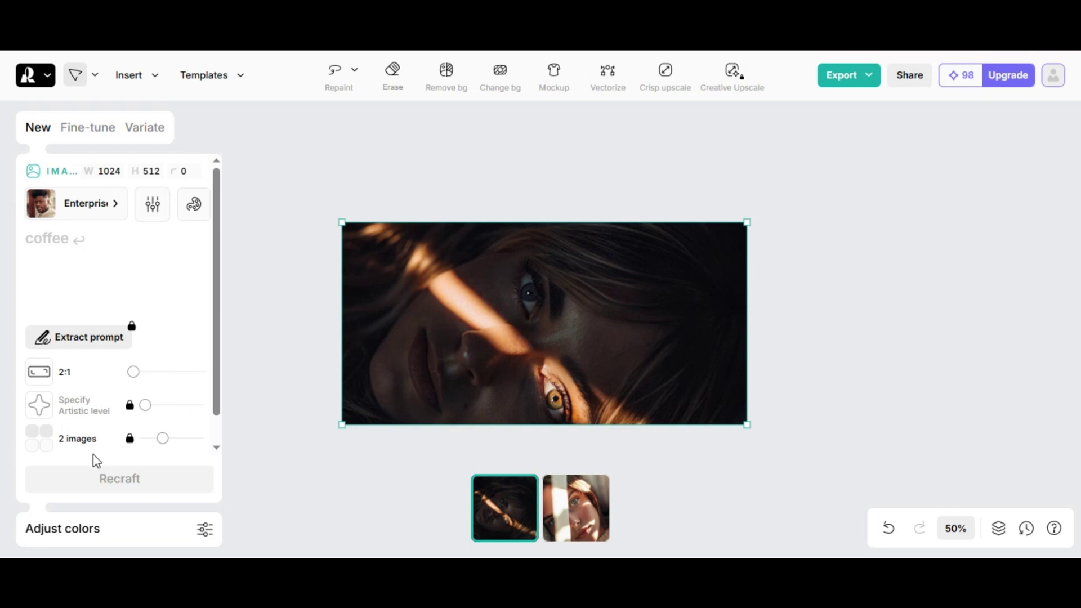
pyautogui.scroll(-1, 96, 445)
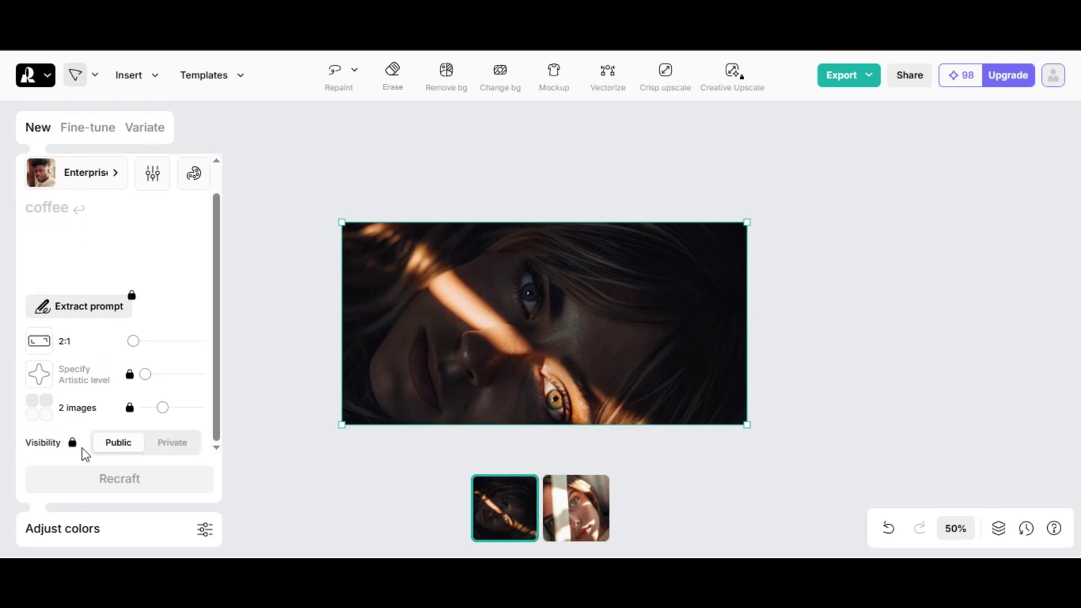
pyautogui.click(198, 531)
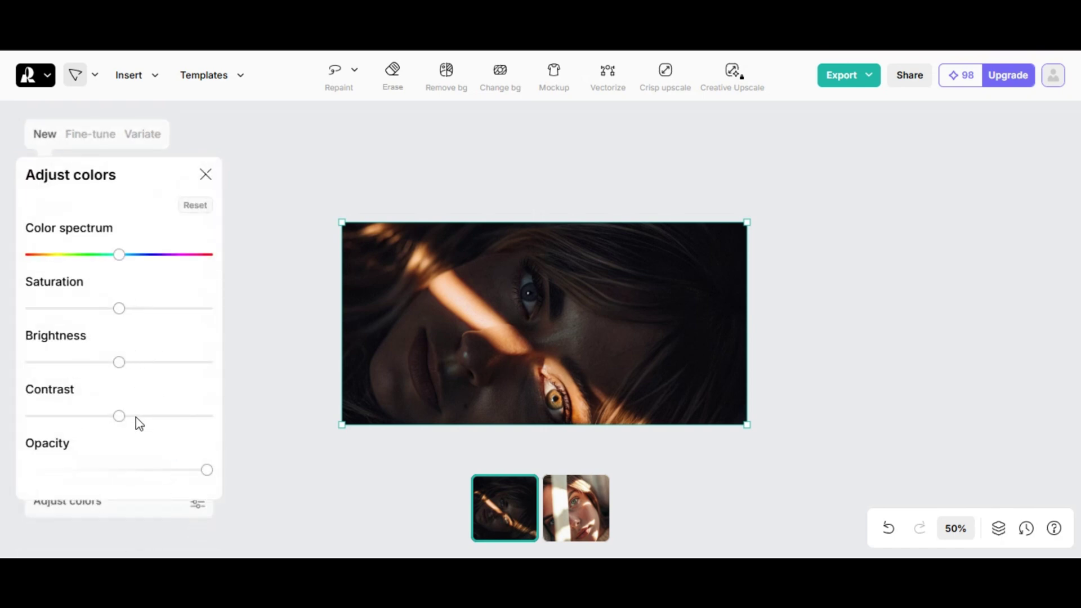
pyautogui.click(204, 179)
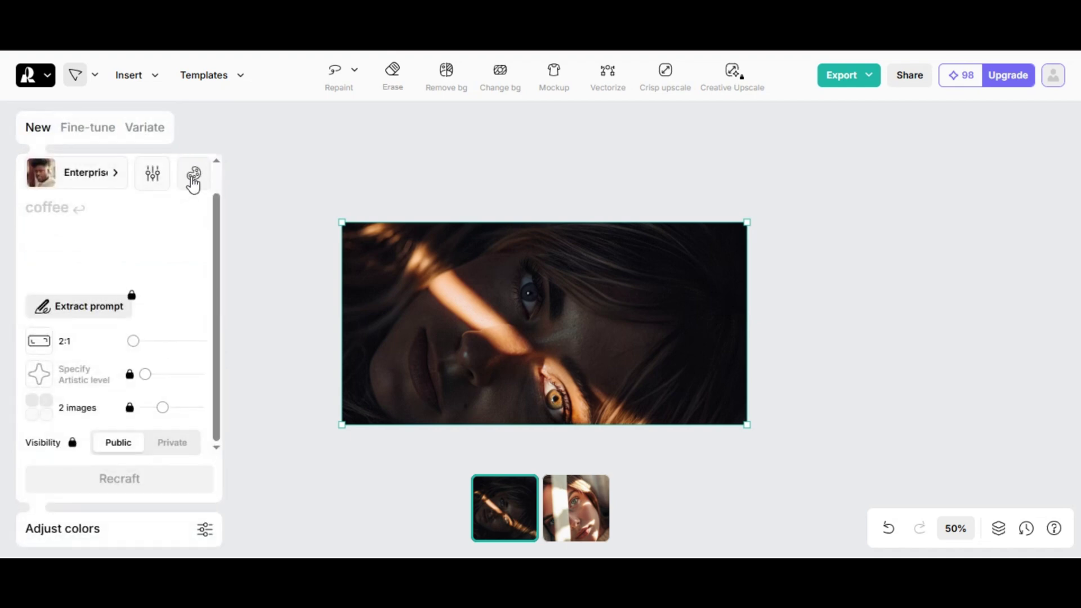
pyautogui.click(193, 177)
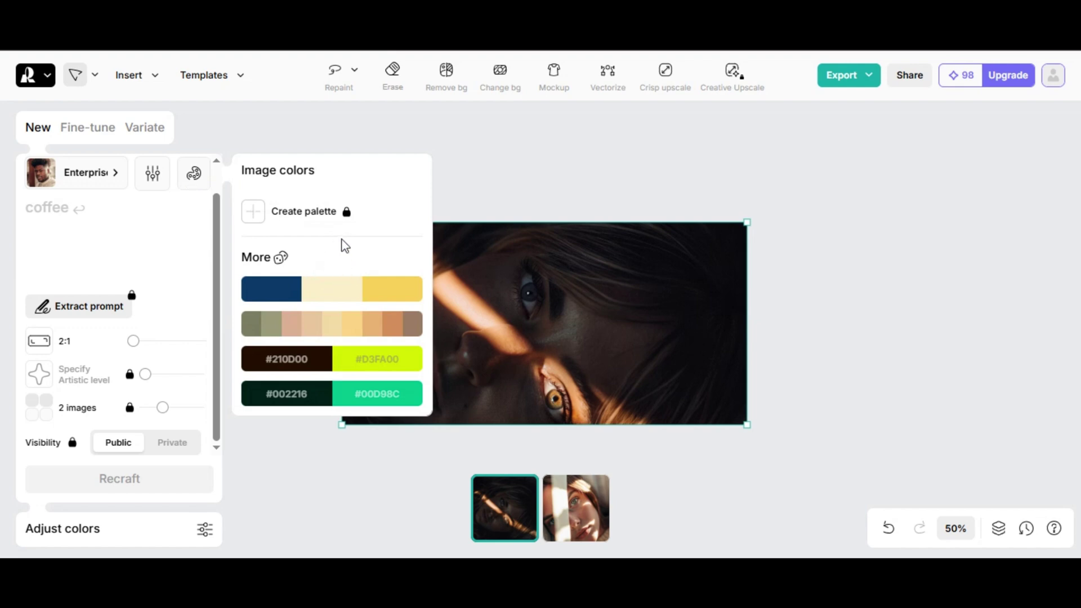
# Write the young American police officer on a New York road prompt and generate images.
pyautogui.click(192, 175)
pyautogui.click(57, 228)
pyautogui.write('A bautifu')
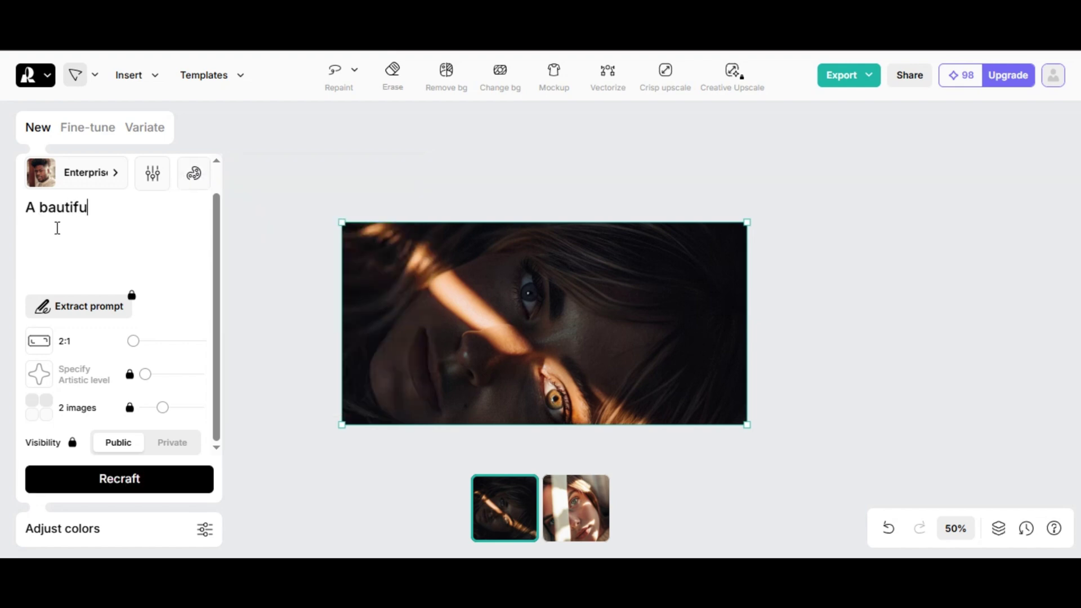
pyautogui.write('l')
pyautogui.click(45, 206)
pyautogui.write('e')
pyautogui.click(100, 207)
pyautogui.write('female')
pyautogui.press('BackSpace')
pyautogui.press('BackSpace')
pyautogui.press('BackSpace')
pyautogui.write('young chinese')
pyautogui.hotkey('ctrl', 'BackSpace')
pyautogui.write('american female police standing on the road in N')
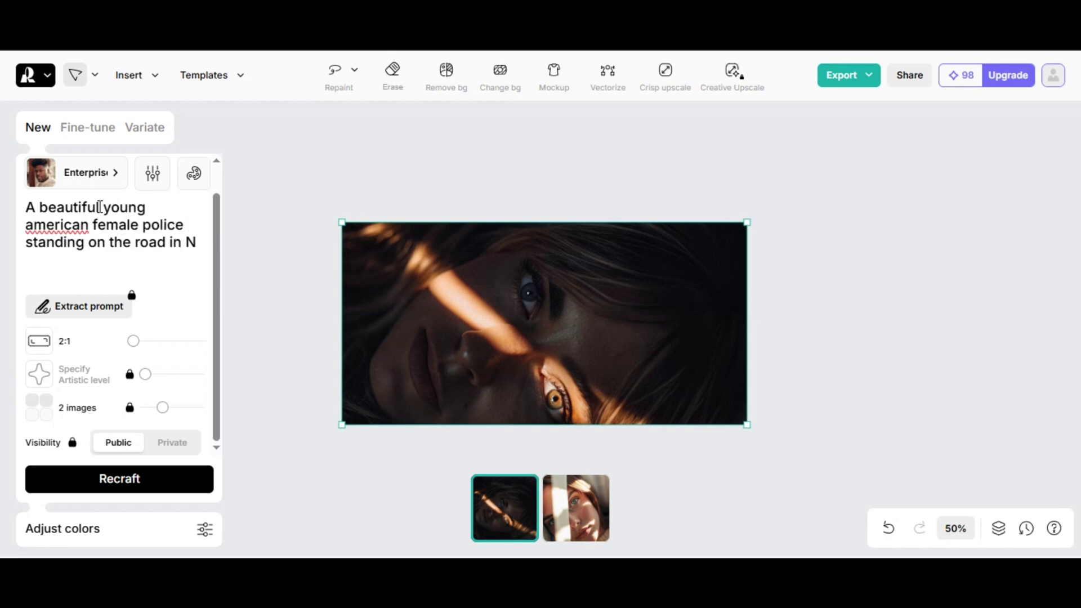
pyautogui.write('ew York City')
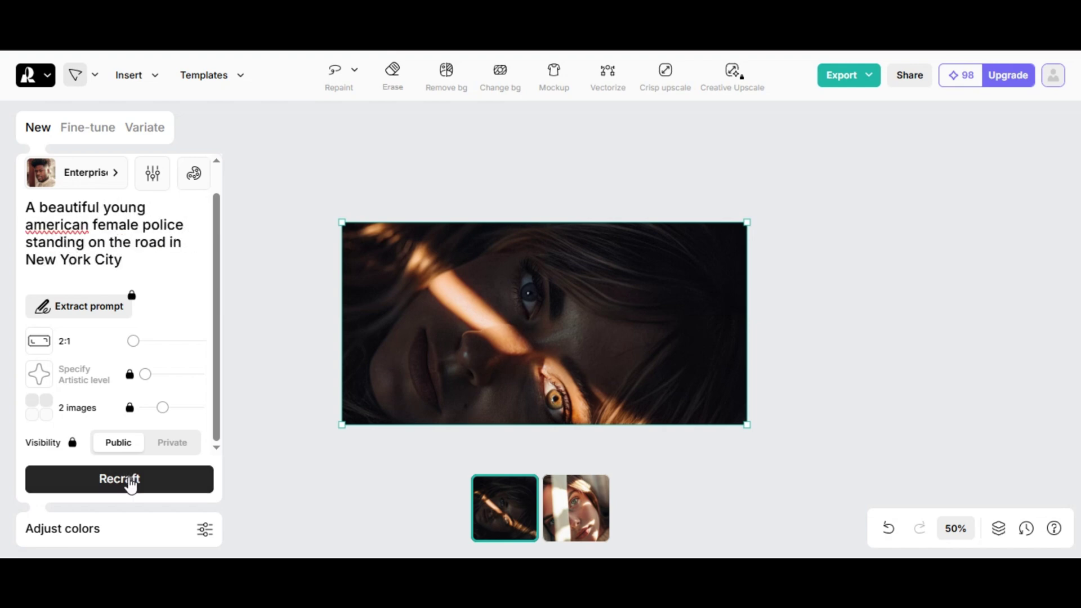
pyautogui.click(119, 479)
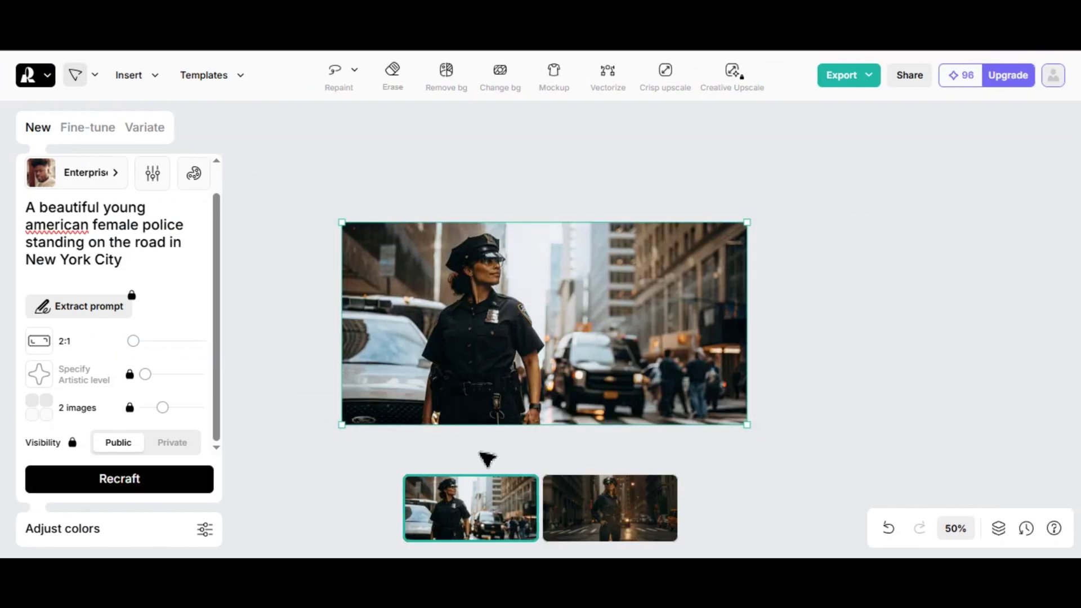
# Compare both police officer images and export the first one as PNG.
pyautogui.click(621, 505)
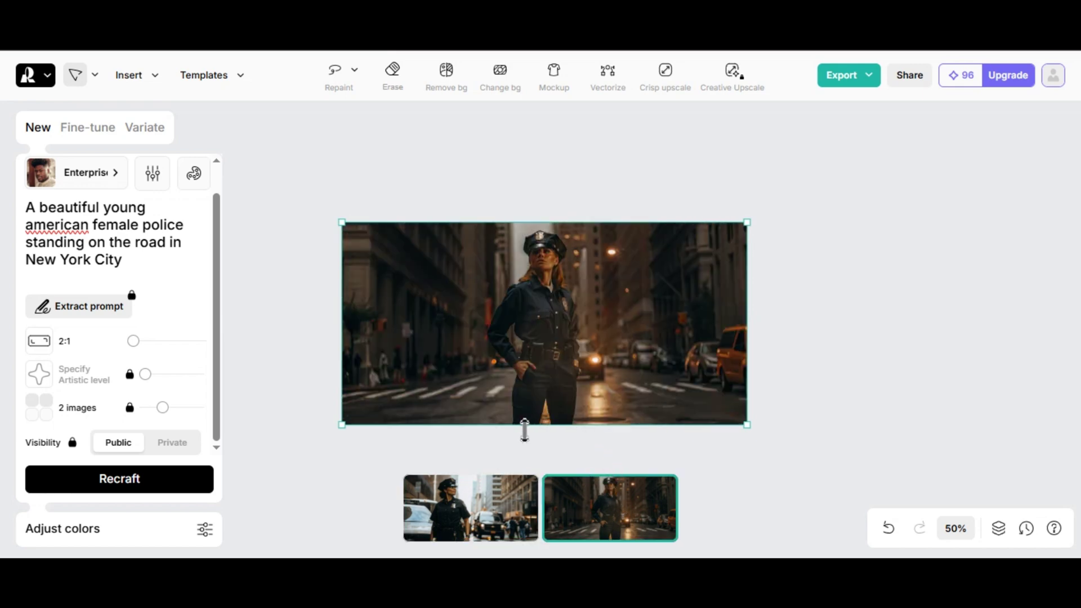
pyautogui.click(473, 486)
pyautogui.rightClick(505, 313)
pyautogui.moveTo(557, 542)
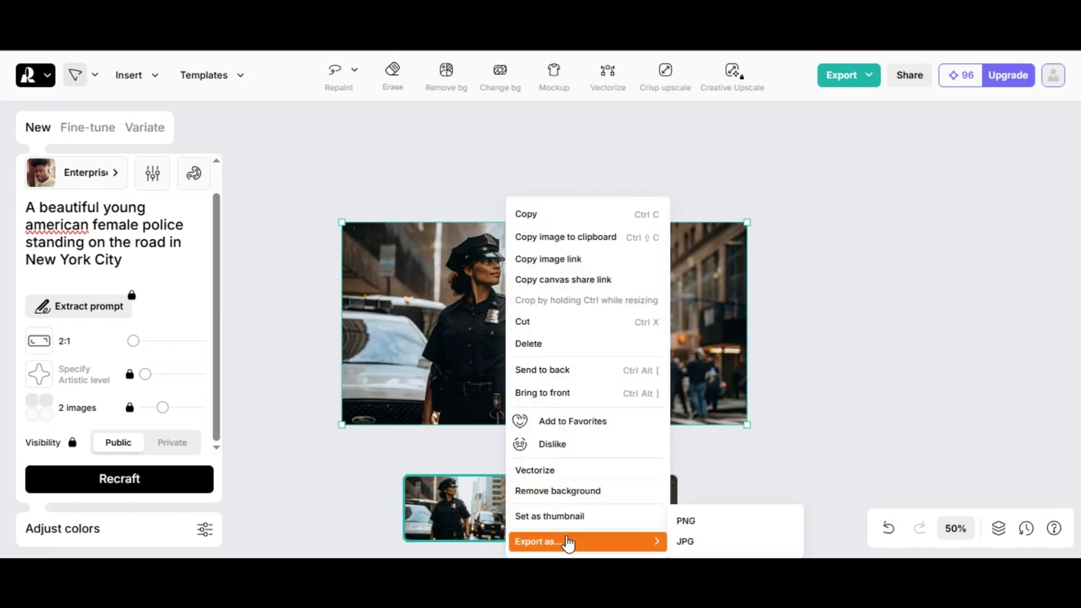
pyautogui.click(686, 523)
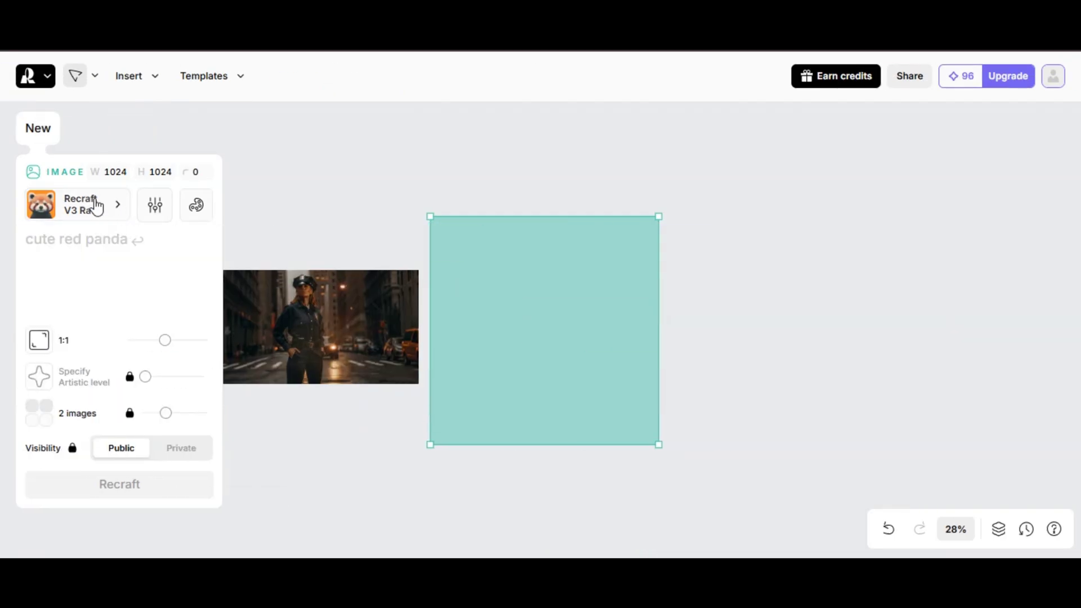
# Paste the Black woman with low bun and crystal earring description and generate 9:16 portraits.
pyautogui.hotkey('ctrl', 'v')
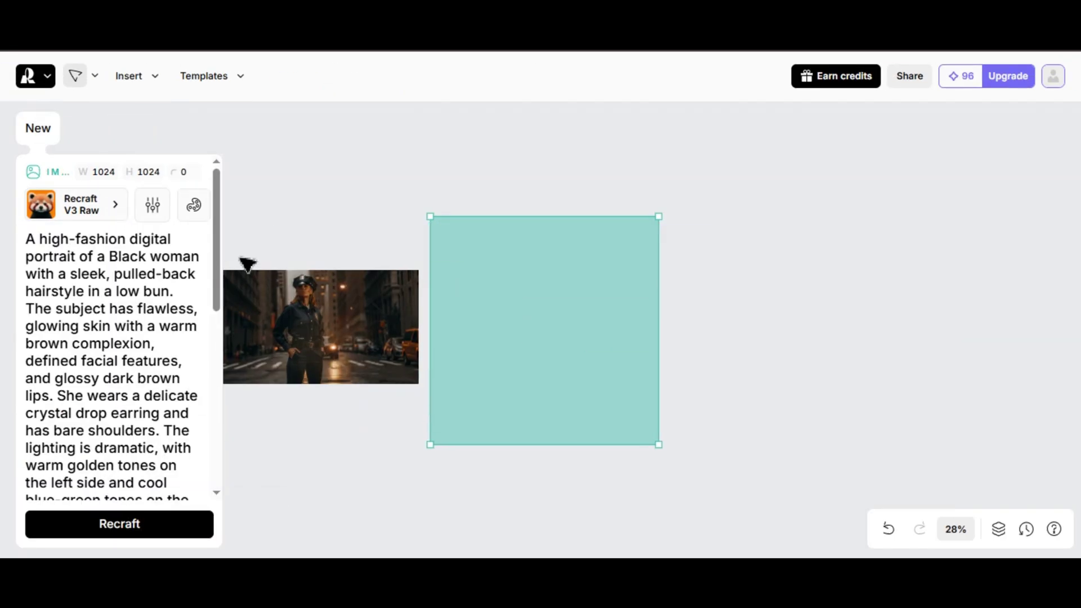
pyautogui.scroll(-1, 251, 261)
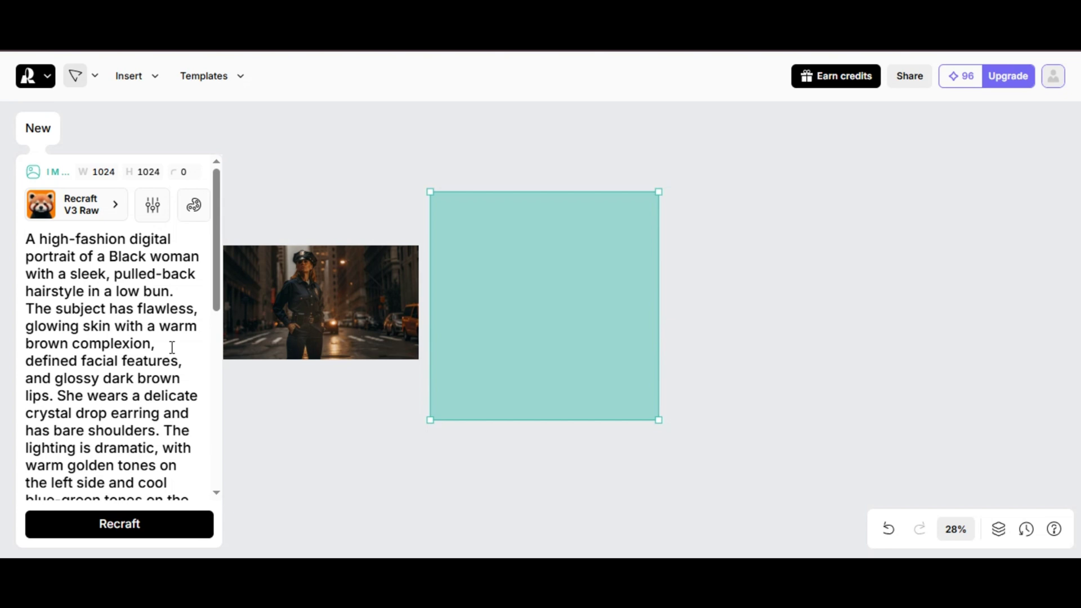
pyautogui.scroll(-4, 171, 348)
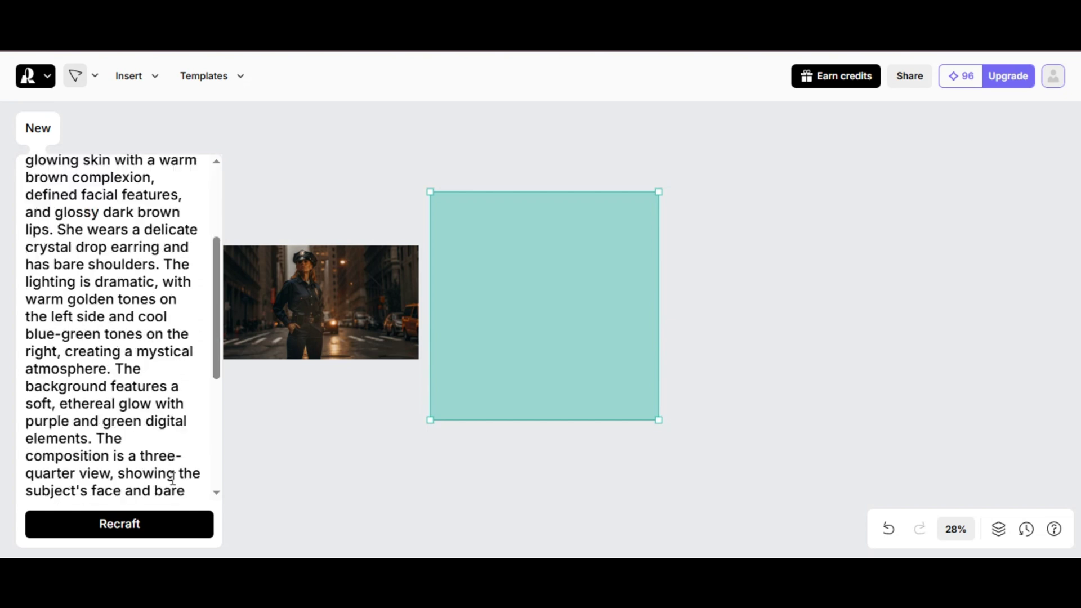
pyautogui.scroll(-1, 173, 479)
pyautogui.scroll(1, 173, 479)
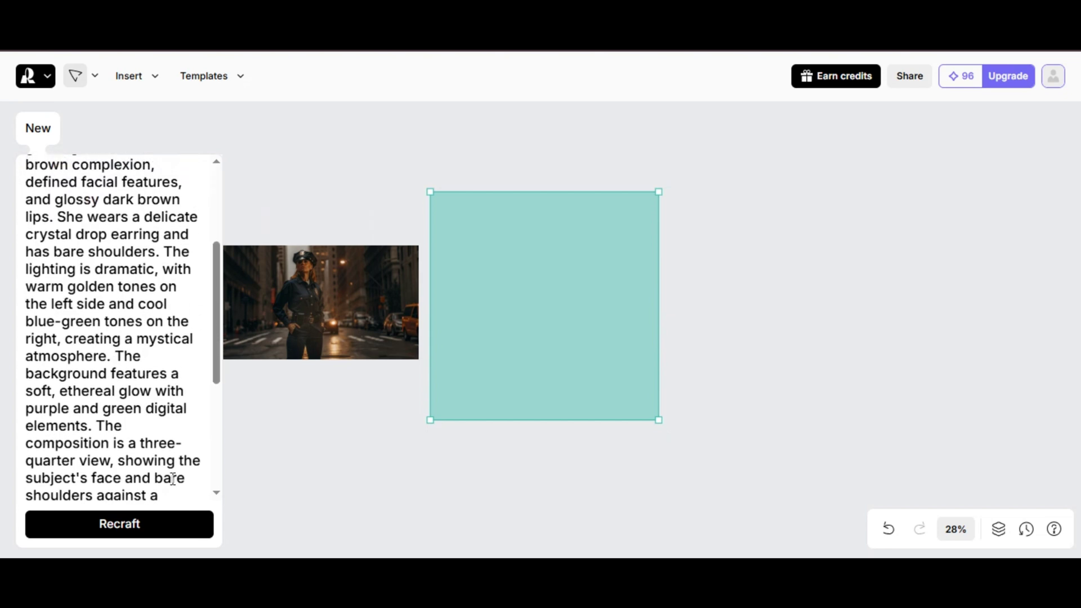
pyautogui.scroll(-1, 172, 479)
pyautogui.scroll(-4, 173, 479)
pyautogui.moveTo(161, 386)
pyautogui.mouseDown()
pyautogui.moveTo(118, 389)
pyautogui.moveTo(196, 393)
pyautogui.mouseUp()
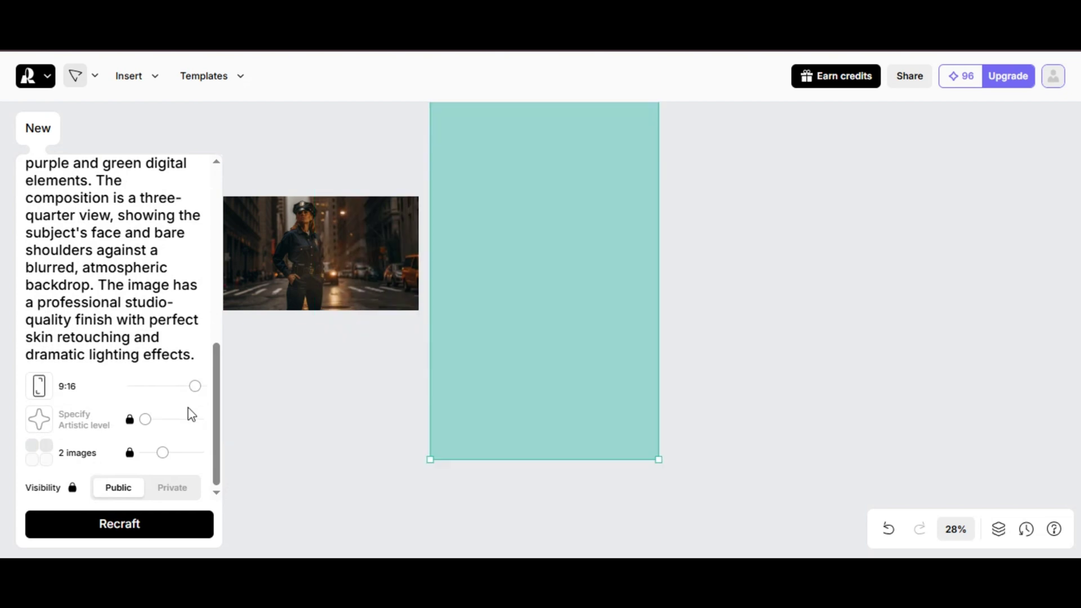
pyautogui.click(141, 528)
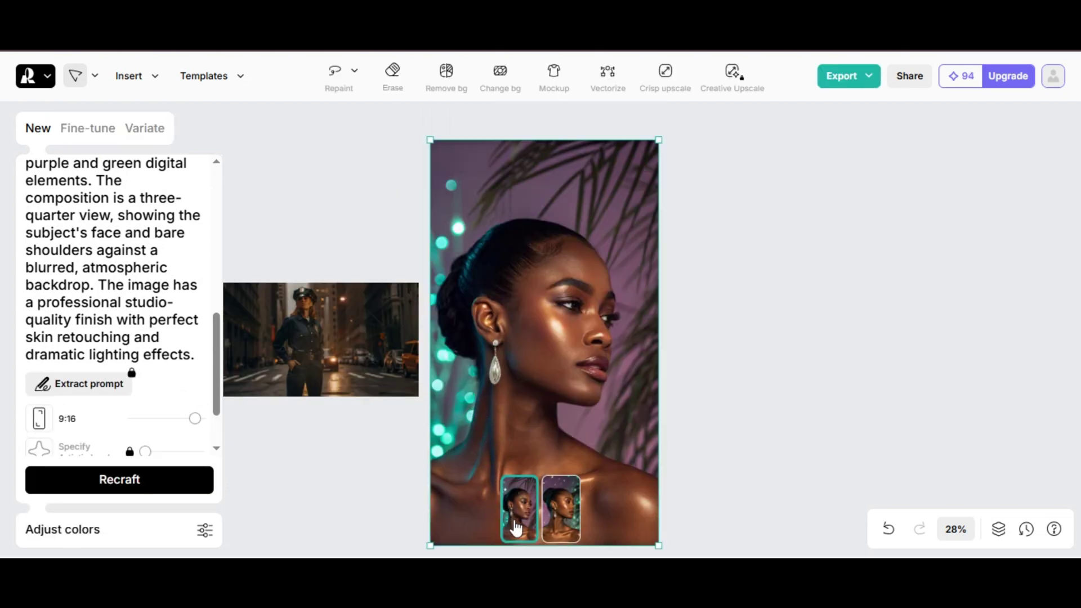
# Compare the two fashion portrait variants and settle on the bokeh-lit one.
pyautogui.click(564, 519)
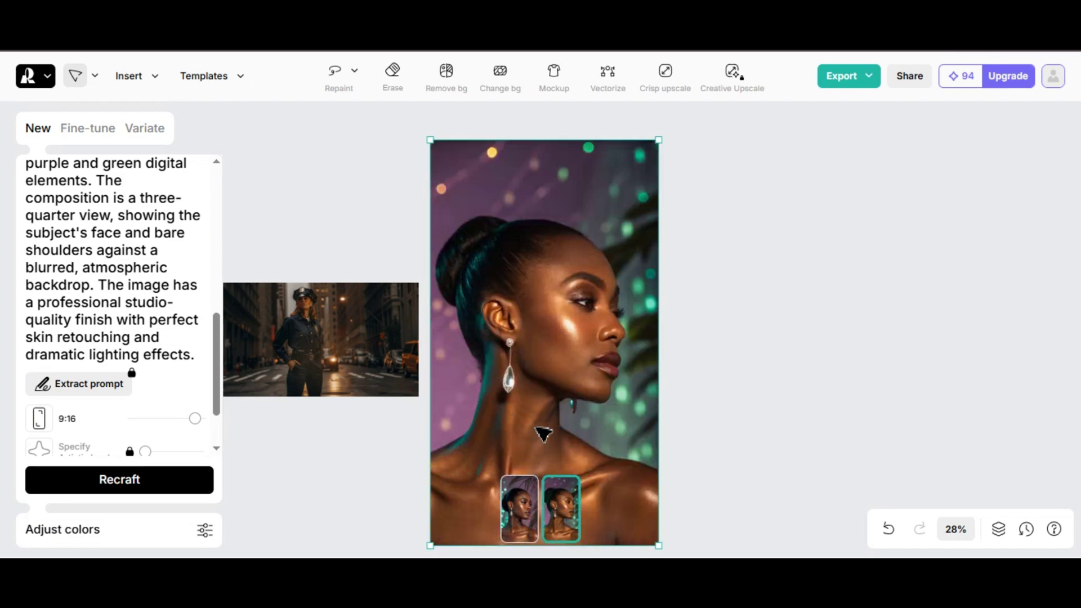
pyautogui.click(517, 515)
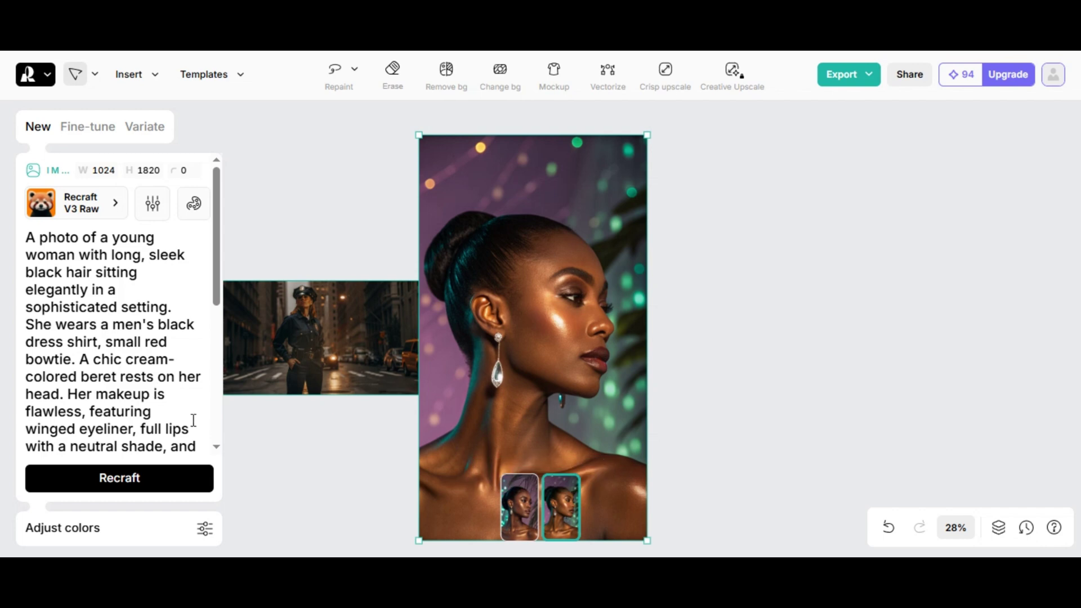
pyautogui.scroll(-3, 194, 420)
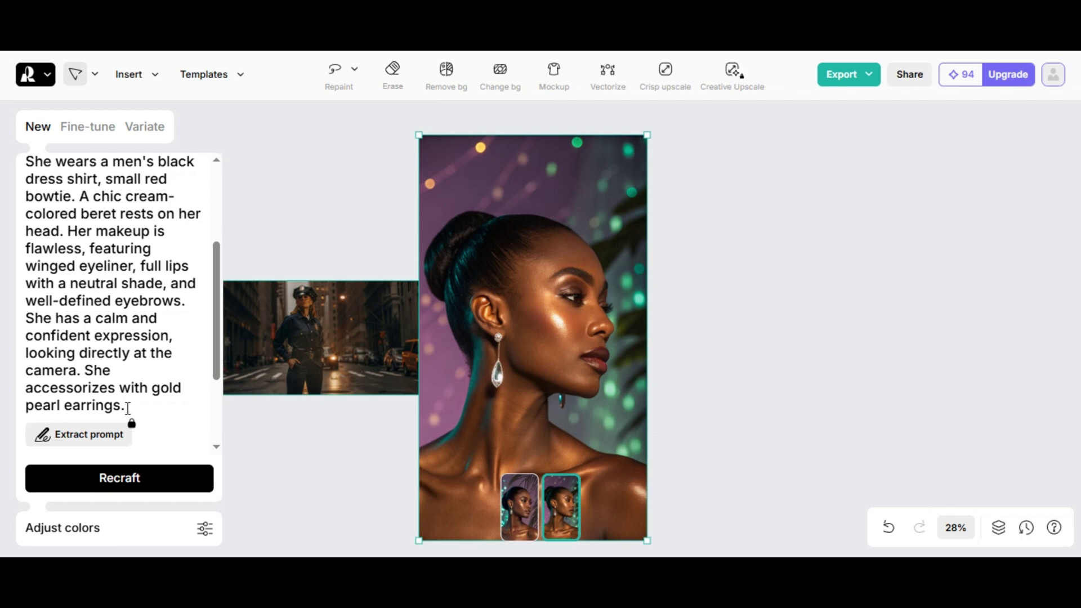
pyautogui.scroll(-3, 126, 407)
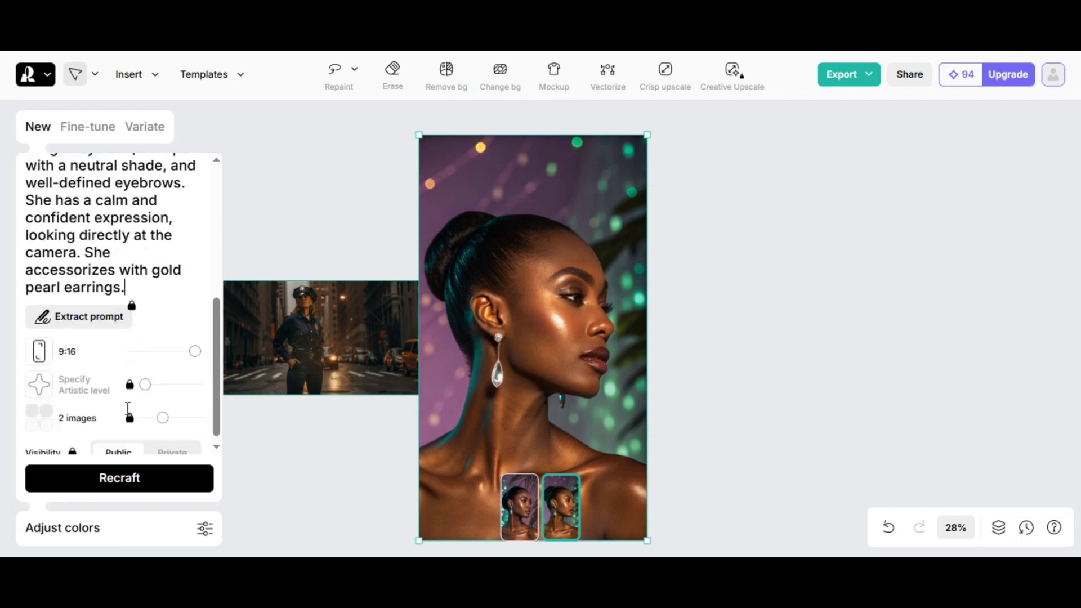
# Generate images from the beret-and-bowtie portrait prompt.
pyautogui.click(105, 480)
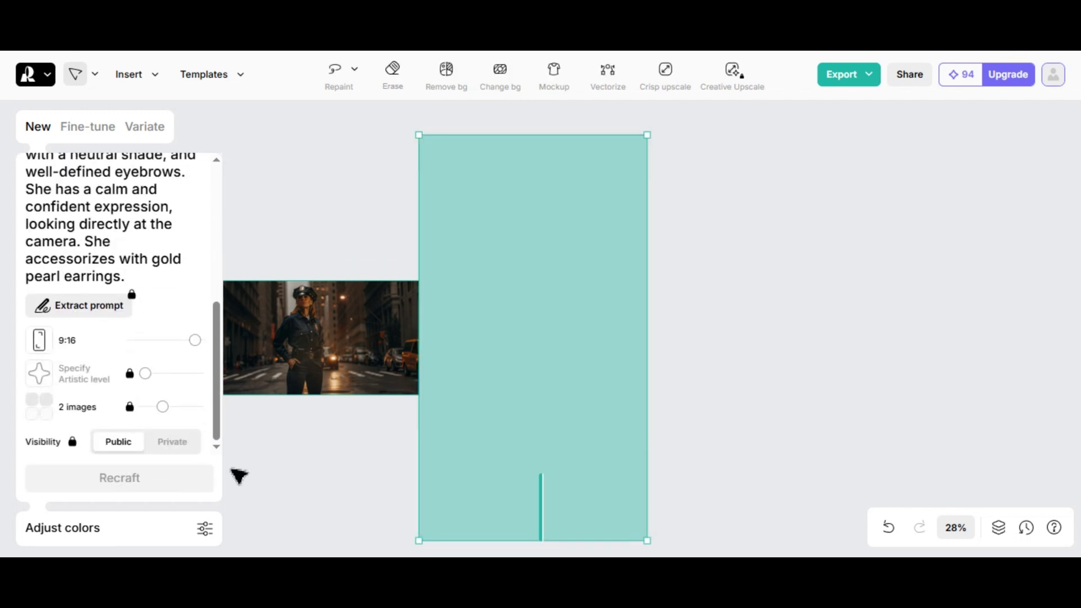
# Choose the second beret portrait with pearl earrings and export it as PNG.
pyautogui.click(558, 517)
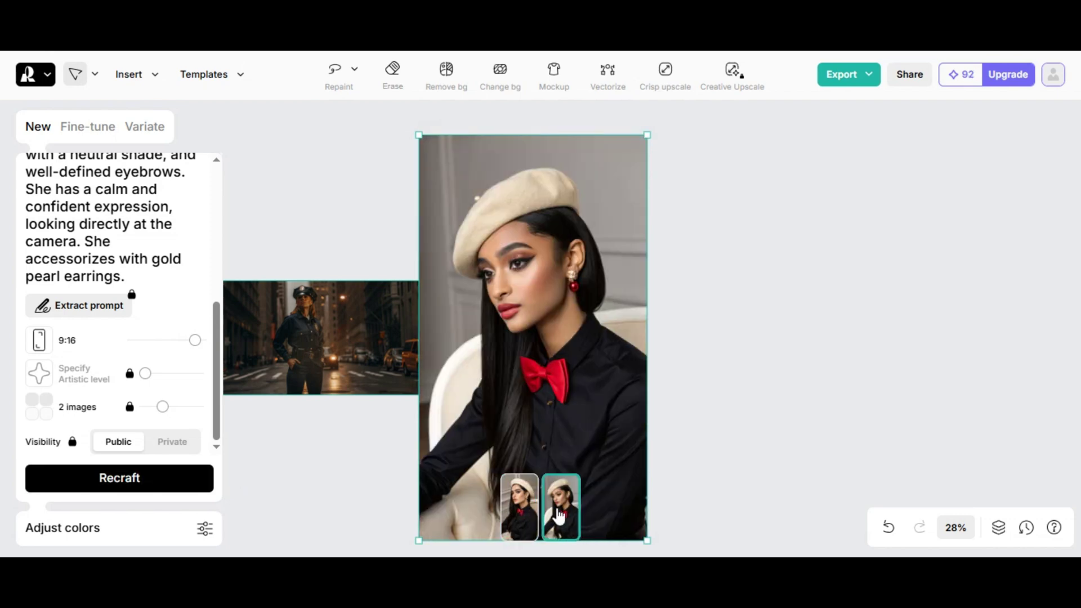
pyautogui.scroll(-1, 490, 467)
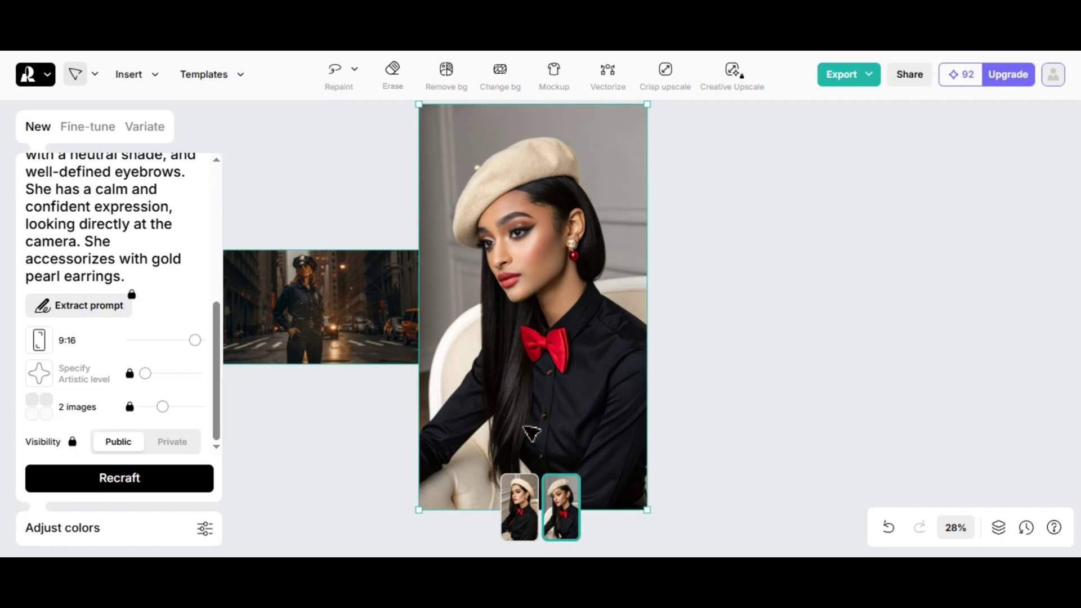
pyautogui.press('Left')
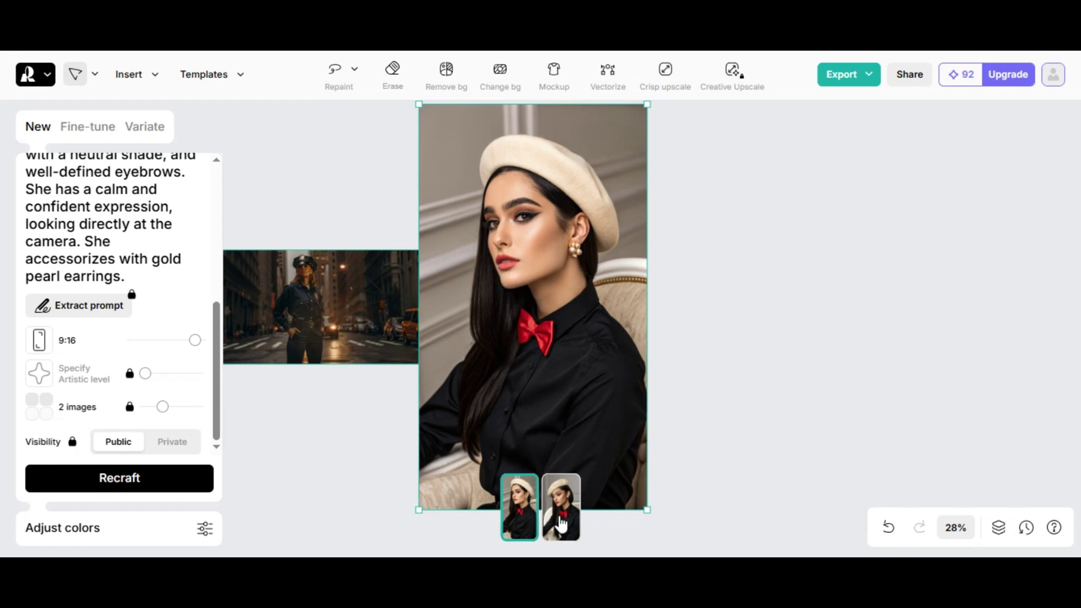
pyautogui.click(561, 525)
pyautogui.rightClick(543, 375)
pyautogui.moveTo(616, 541)
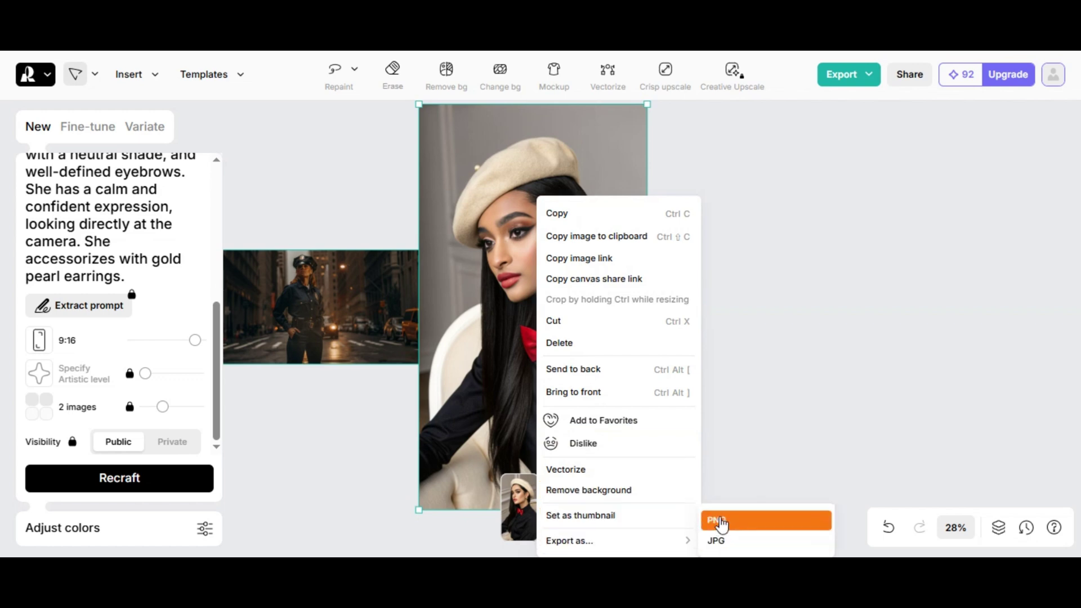
pyautogui.click(720, 525)
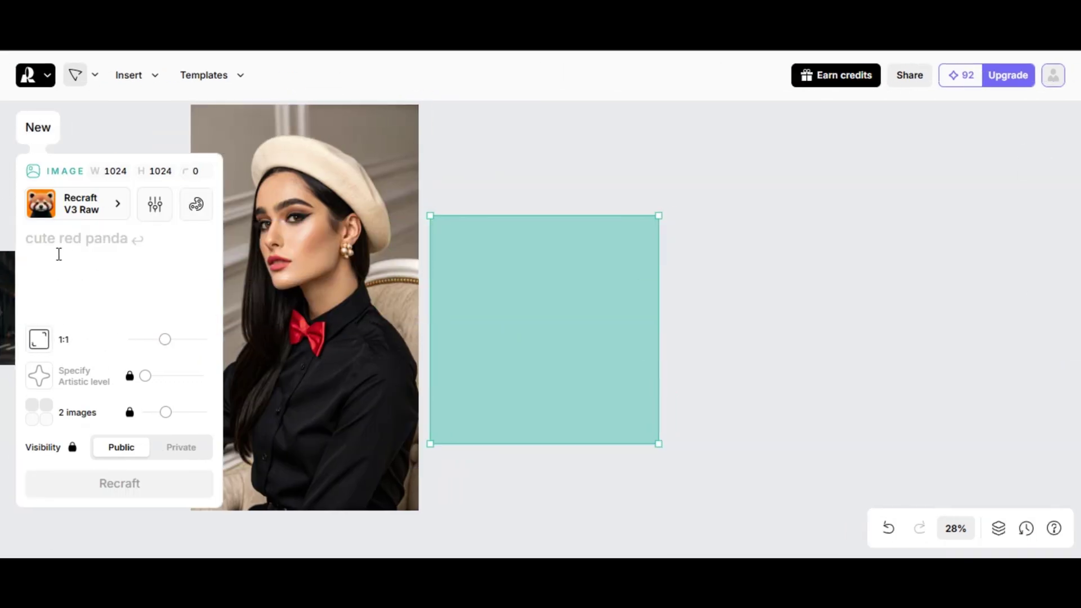
# Paste the red-sari fashion portrait prompt and generate the 9:16 images with Recraft.
pyautogui.hotkey('ctrl', 'v')
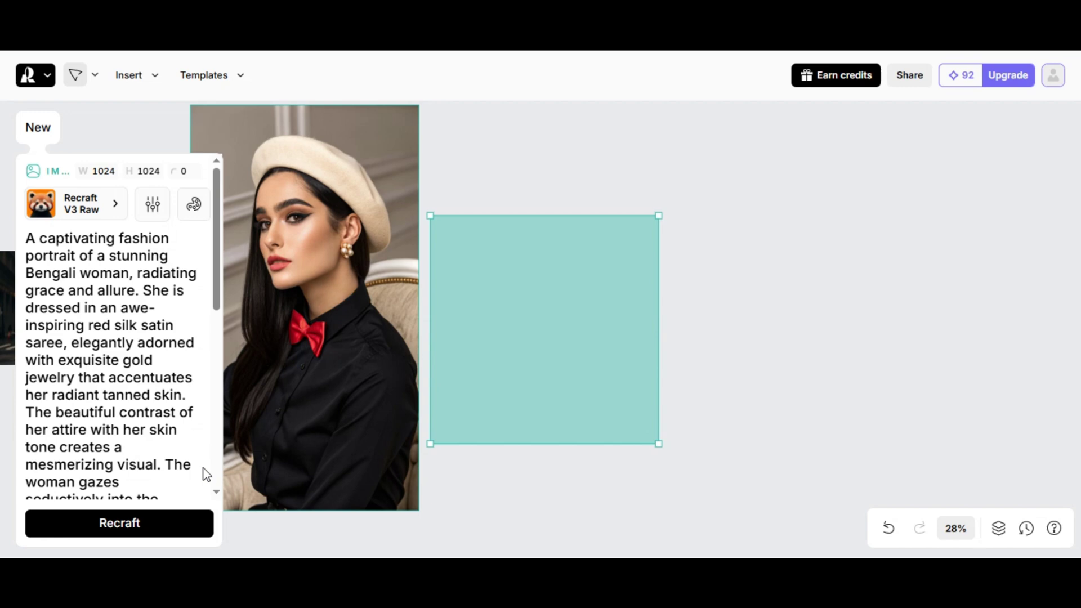
pyautogui.scroll(-5, 202, 476)
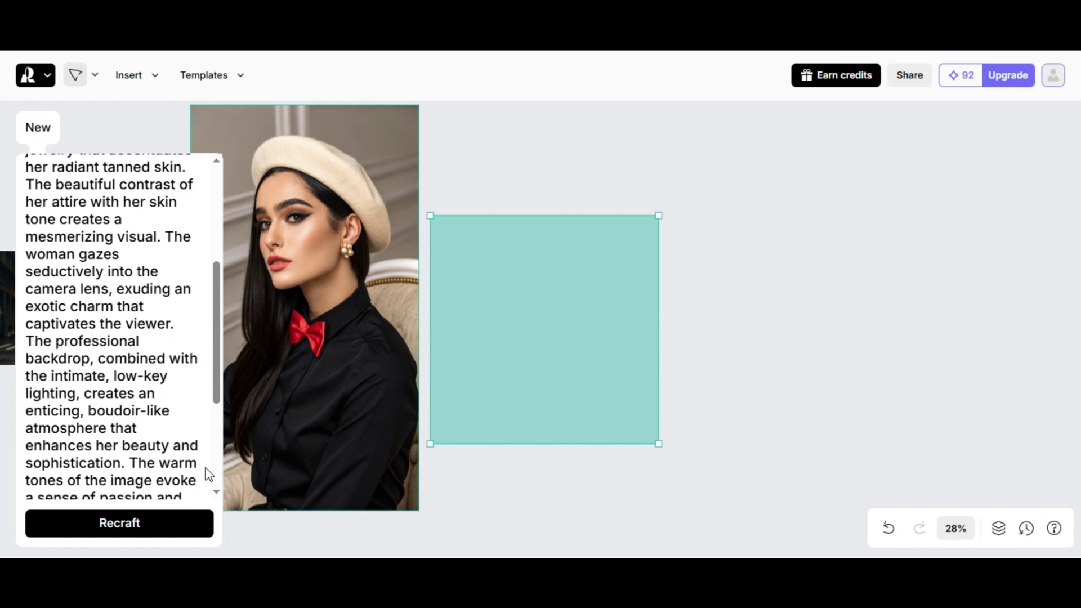
pyautogui.scroll(-3, 207, 475)
pyautogui.click(120, 523)
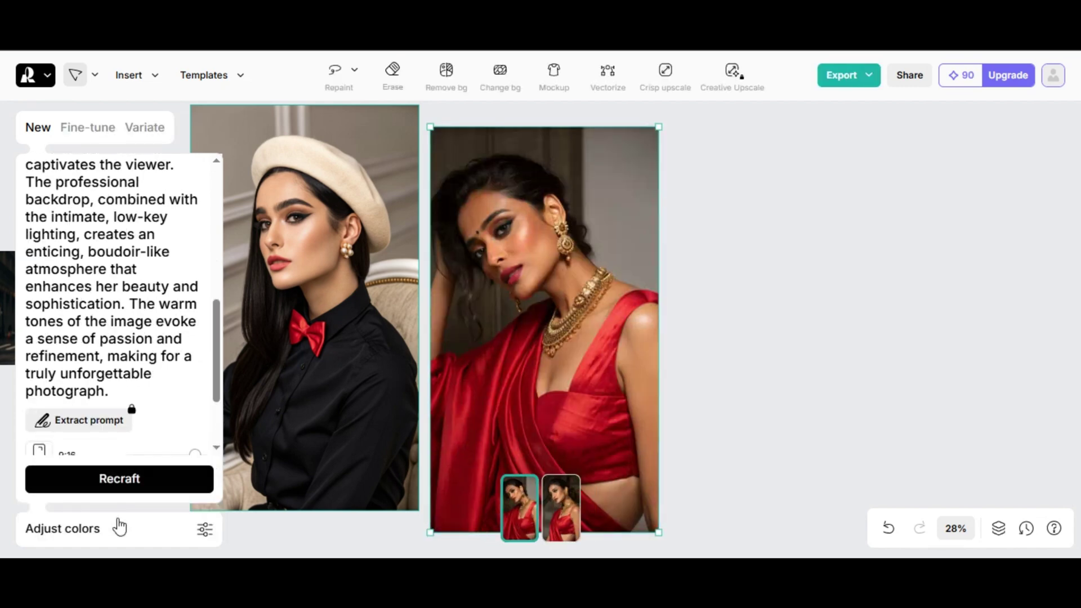
# Flip between the two red-sari portrait variants and leave the second one displayed.
pyautogui.click(557, 522)
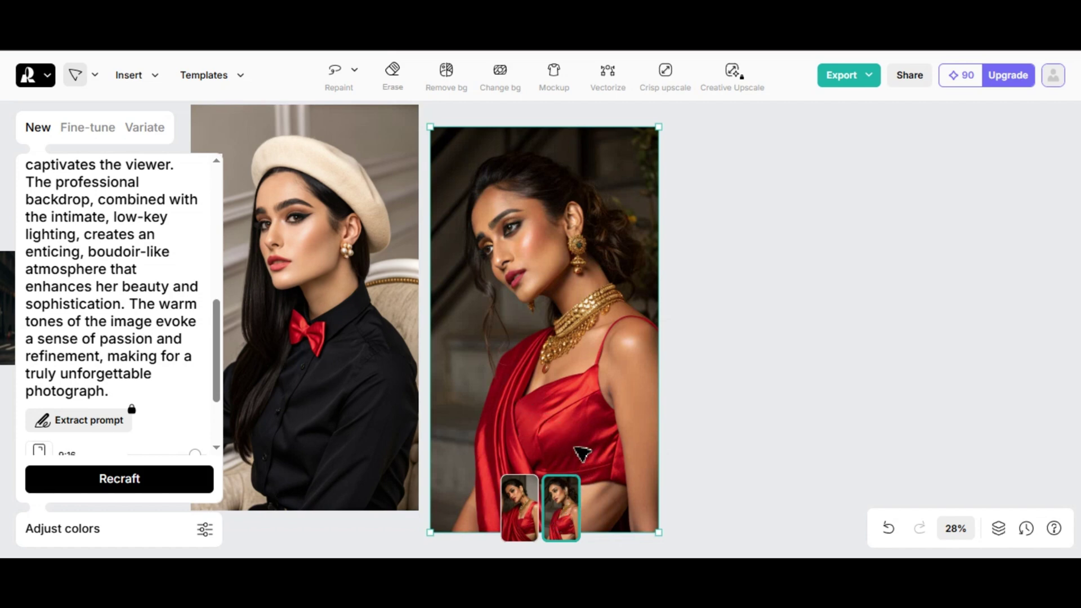
pyautogui.click(523, 504)
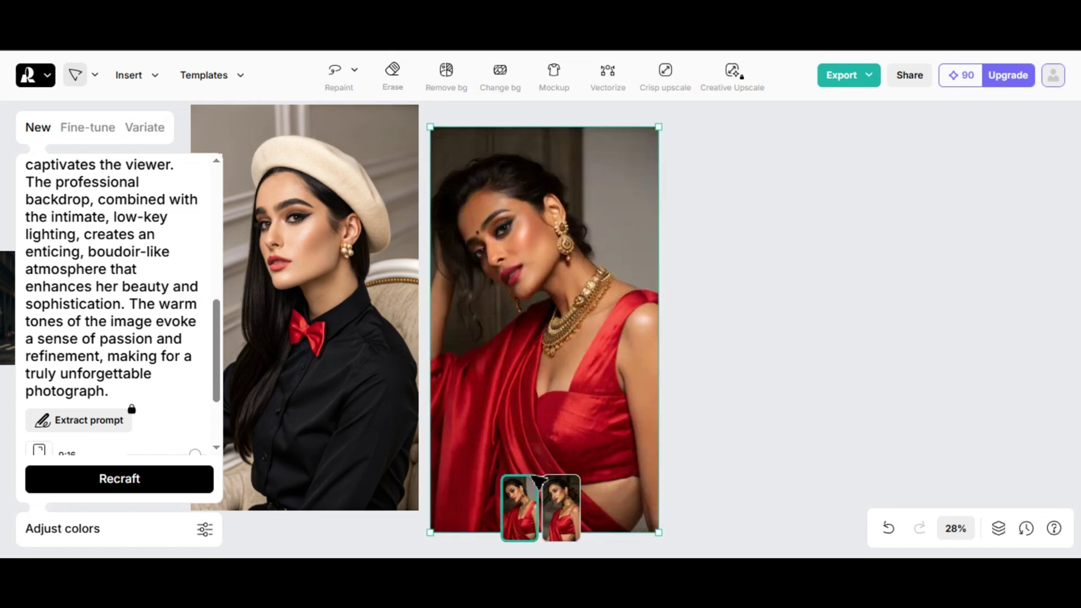
pyautogui.click(563, 505)
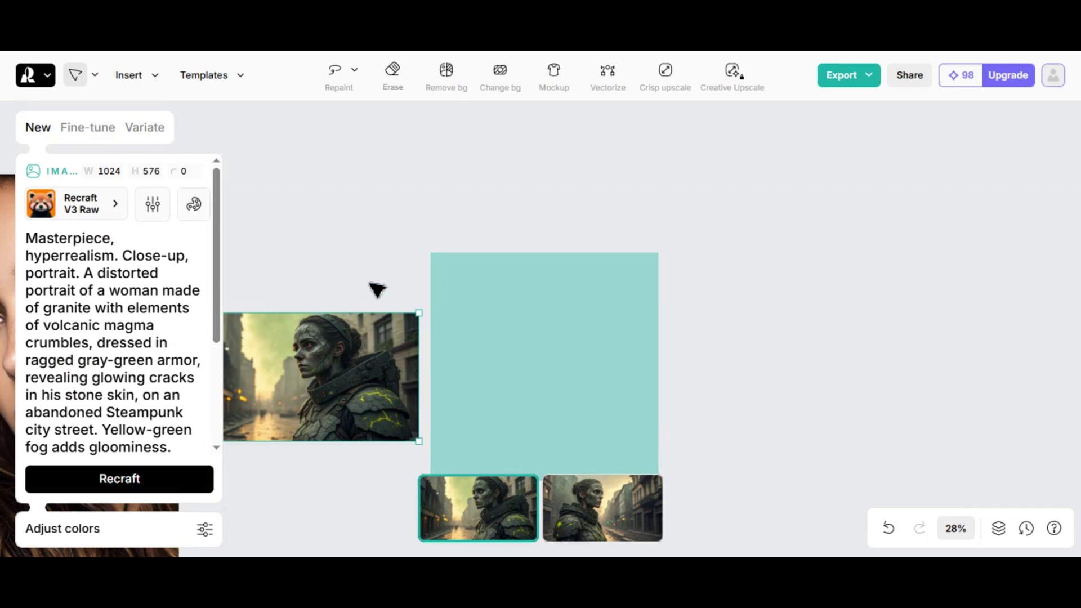
pyautogui.scroll(10, 376, 290)
pyautogui.scroll(-5, 377, 290)
pyautogui.scroll(-1, 377, 290)
pyautogui.scroll(-1, 377, 290)
pyautogui.scroll(-3, 377, 290)
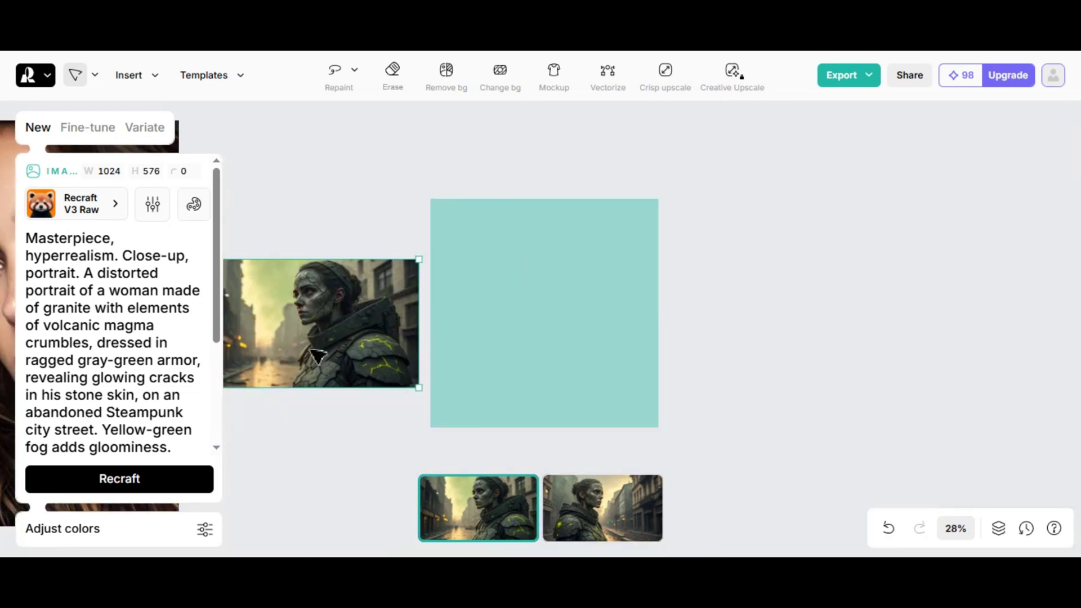
pyautogui.scroll(5, 298, 430)
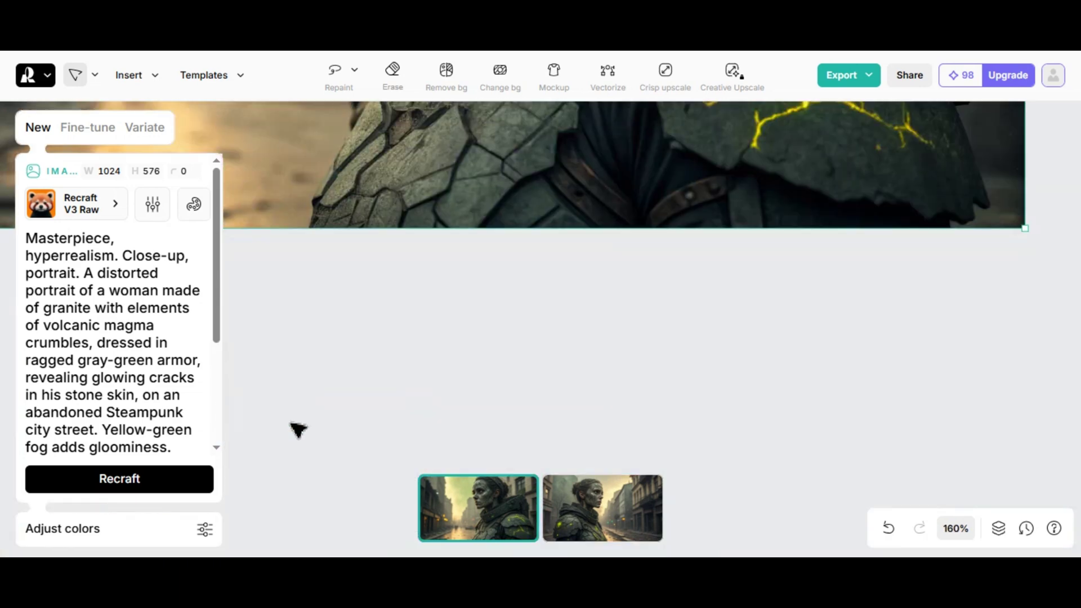
pyautogui.scroll(3, 297, 430)
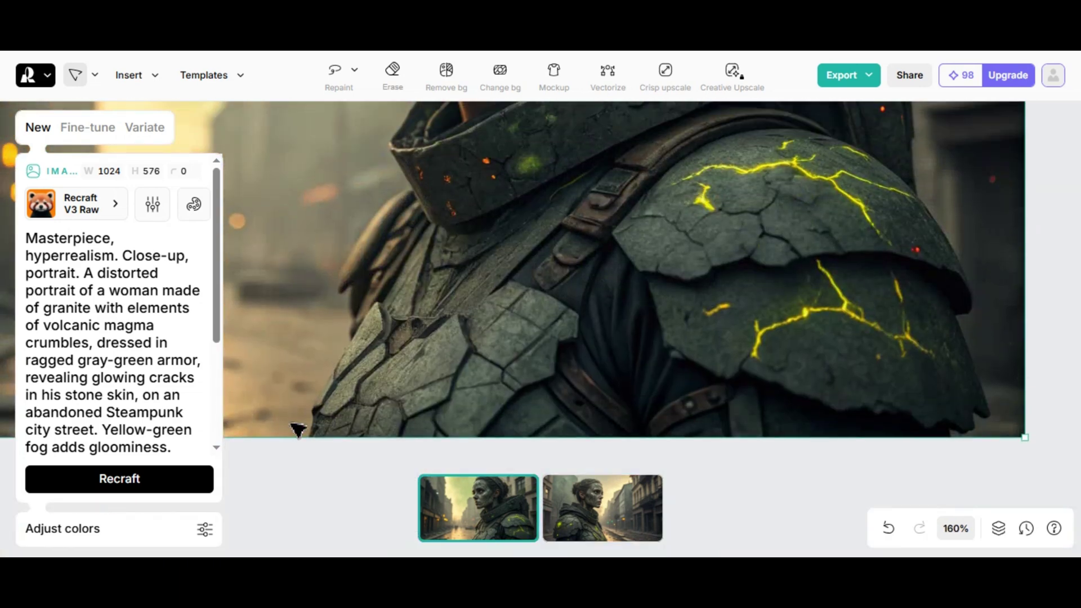
pyautogui.scroll(3, 297, 429)
pyautogui.scroll(3, 298, 430)
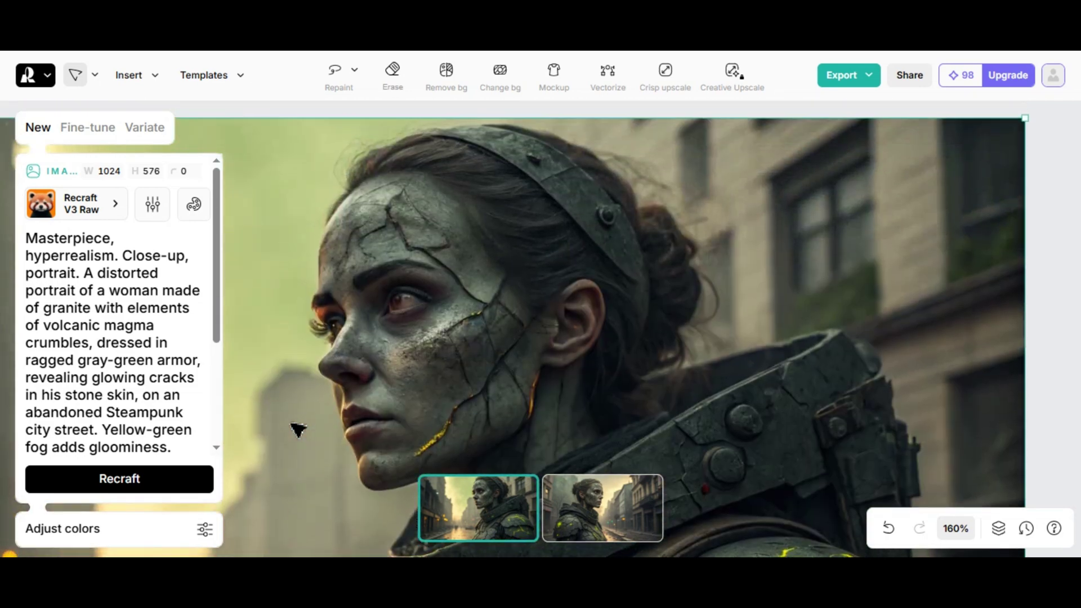
pyautogui.scroll(-1, 297, 430)
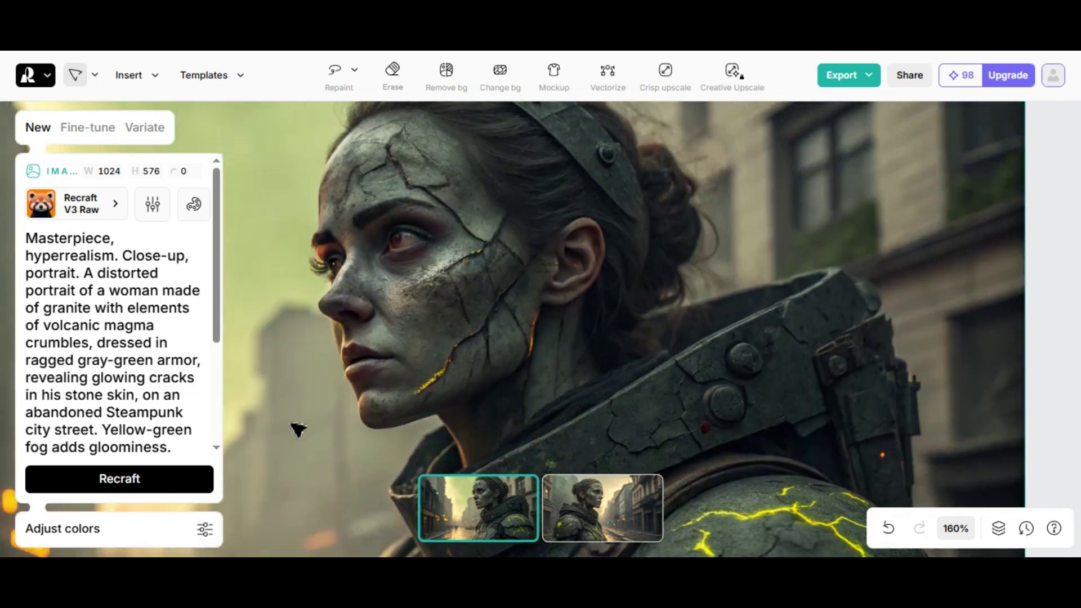
pyautogui.keyDown('ctrl'); pyautogui.scroll(-5, 298, 430); pyautogui.keyUp('ctrl')
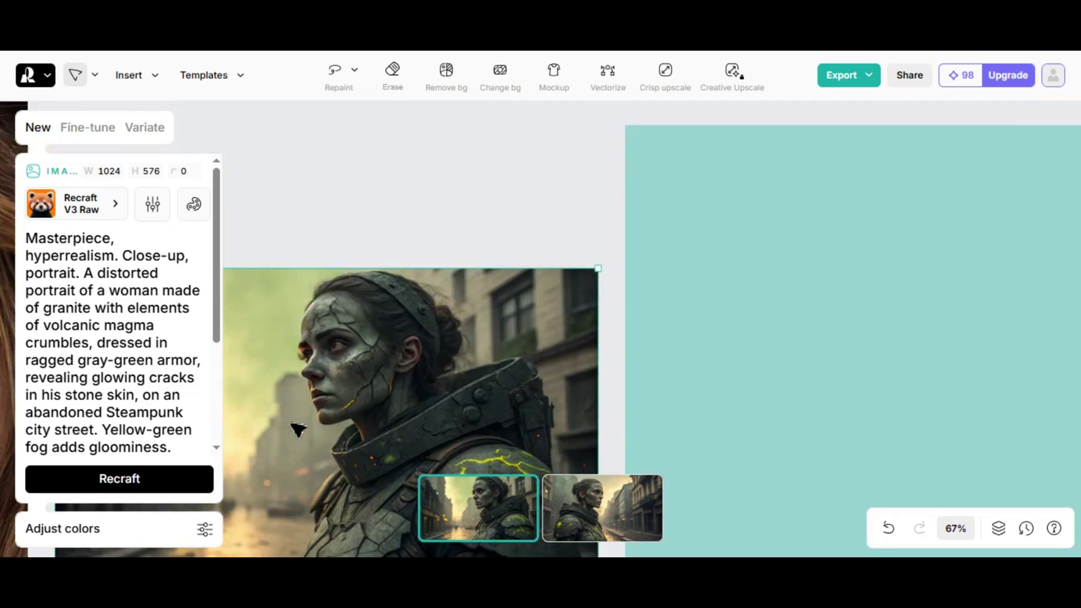
pyautogui.scroll(-3, 297, 429)
pyautogui.scroll(1, 297, 429)
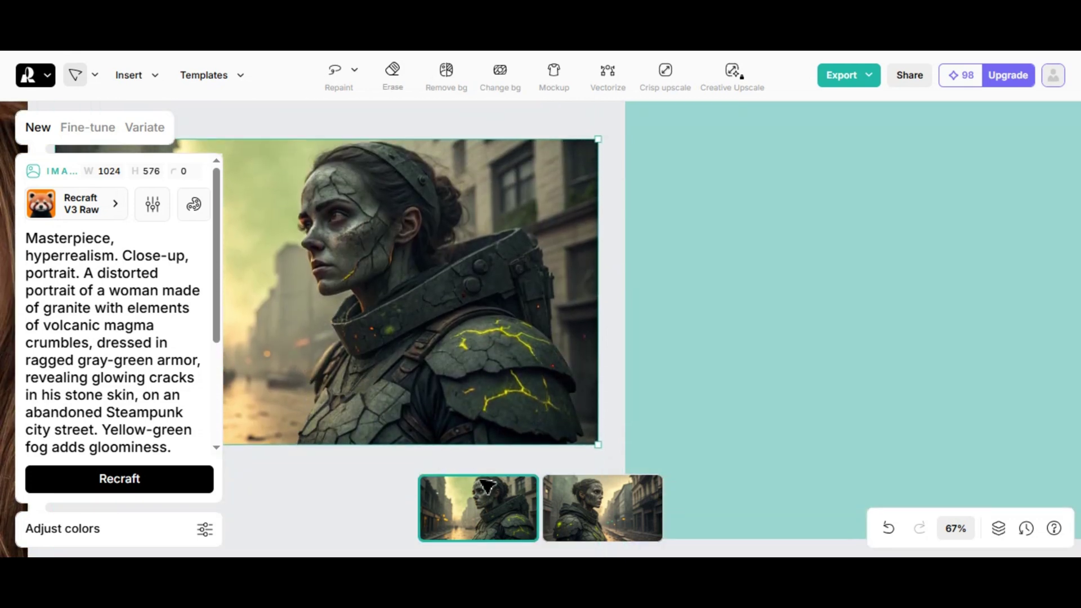
# View the woman-on-street variant, then return to the close-up armored woman variant.
pyautogui.click(577, 515)
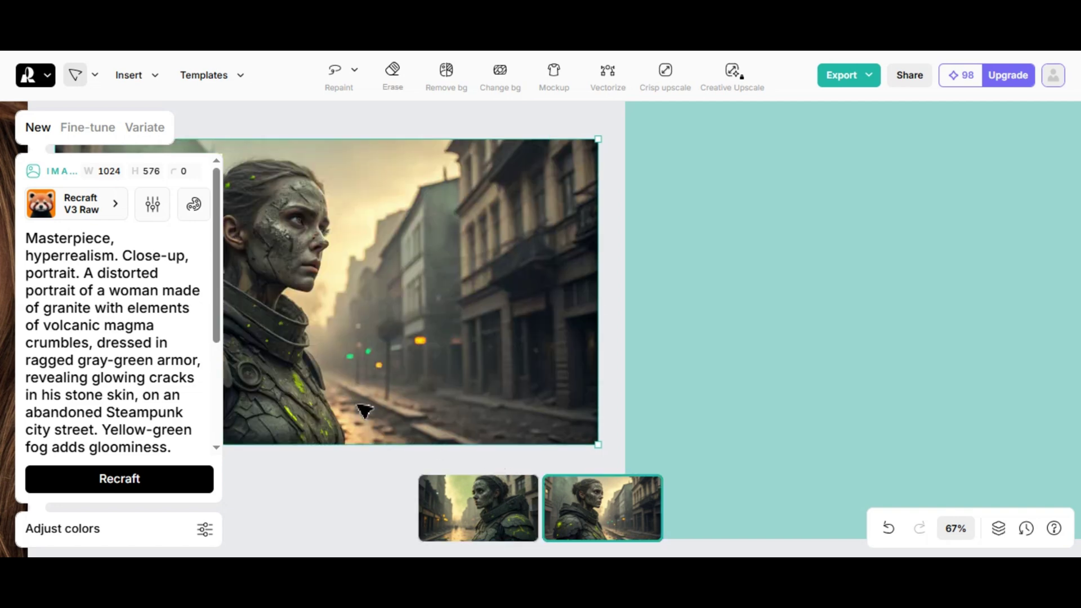
pyautogui.click(480, 521)
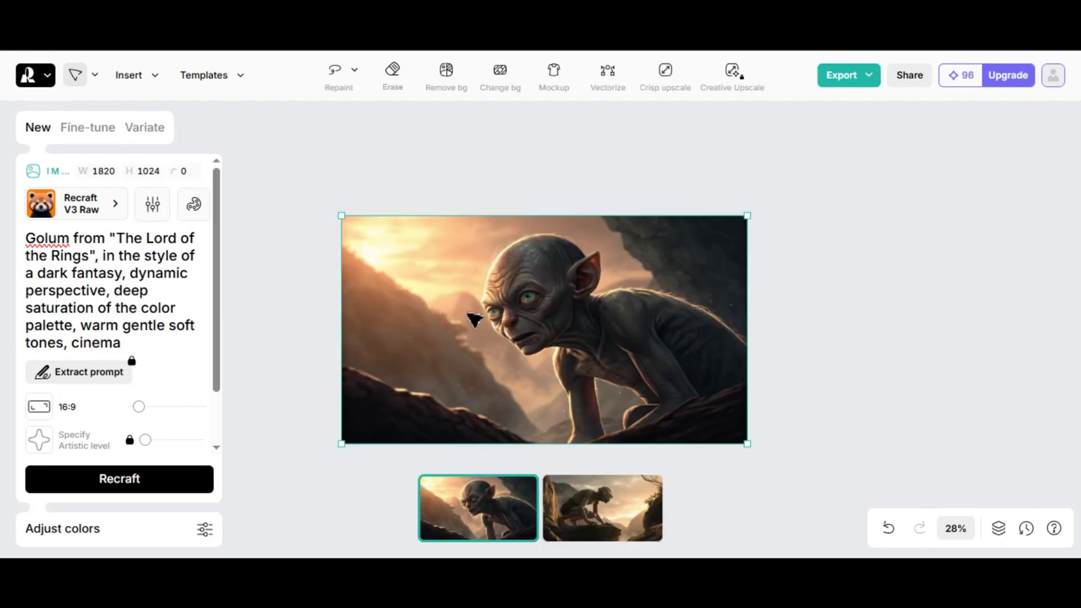
# Check the second creature variant, set a 16:9 ratio and generate the granite-man images.
pyautogui.click(574, 502)
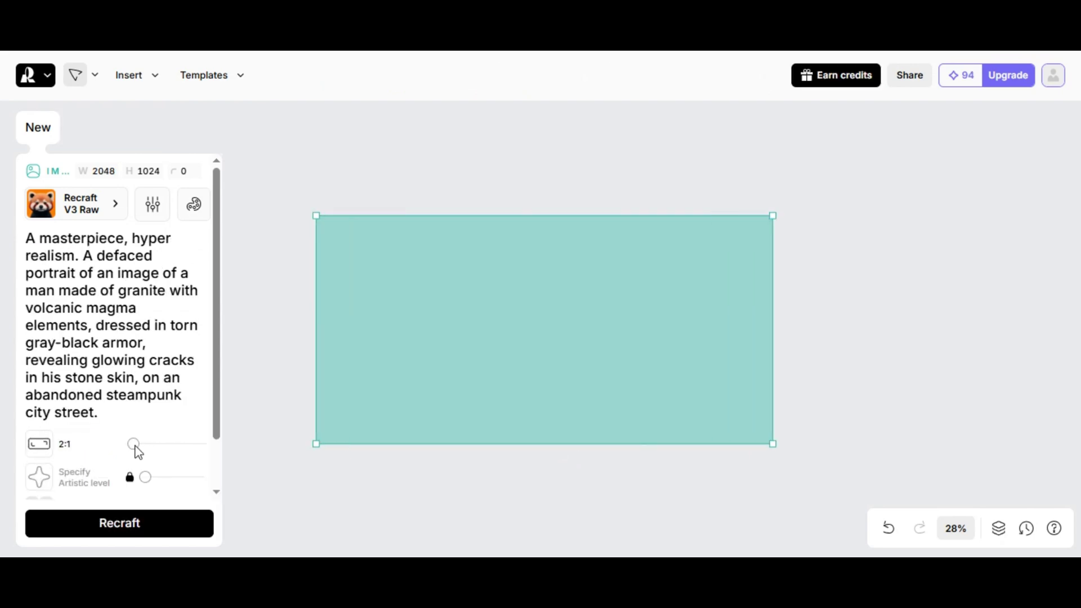
pyautogui.moveTo(134, 445); pyautogui.dragTo(140, 445)
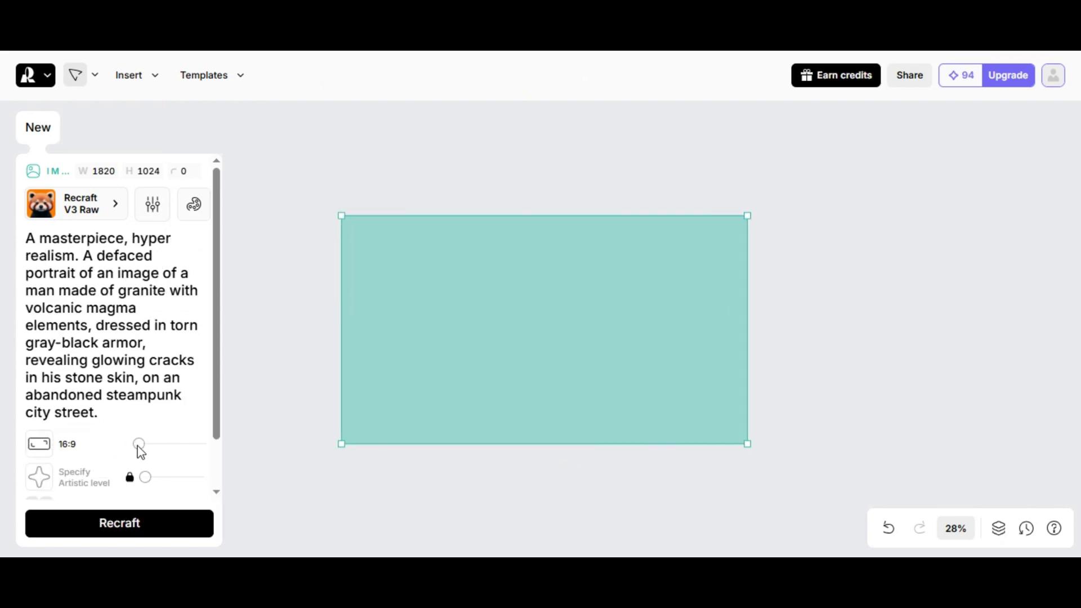
pyautogui.click(132, 529)
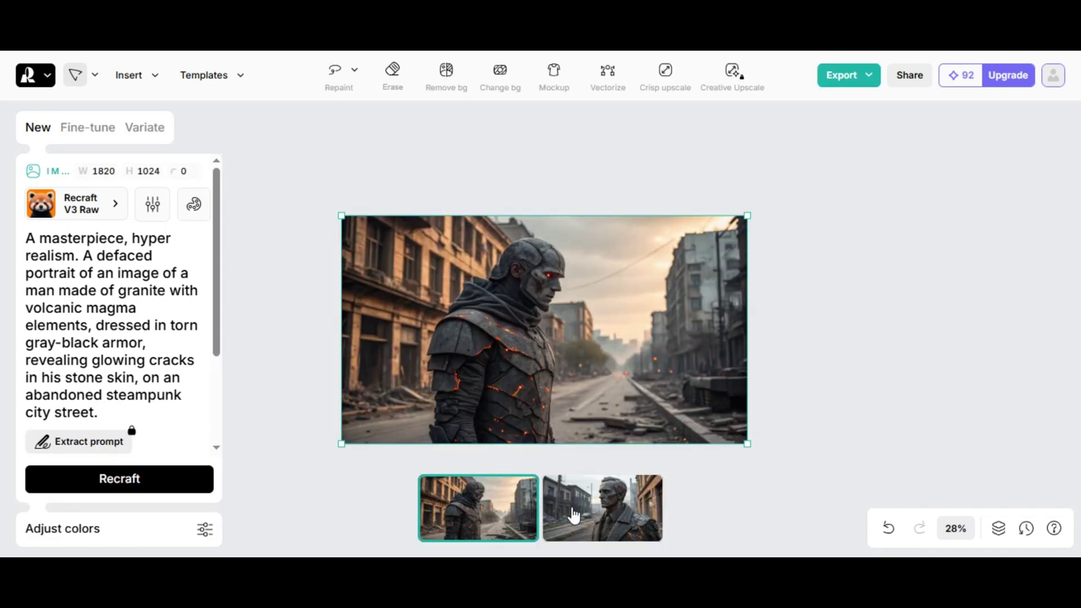
# Compare the armored-figure and stone-man variants, settling on the stone man.
pyautogui.click(574, 514)
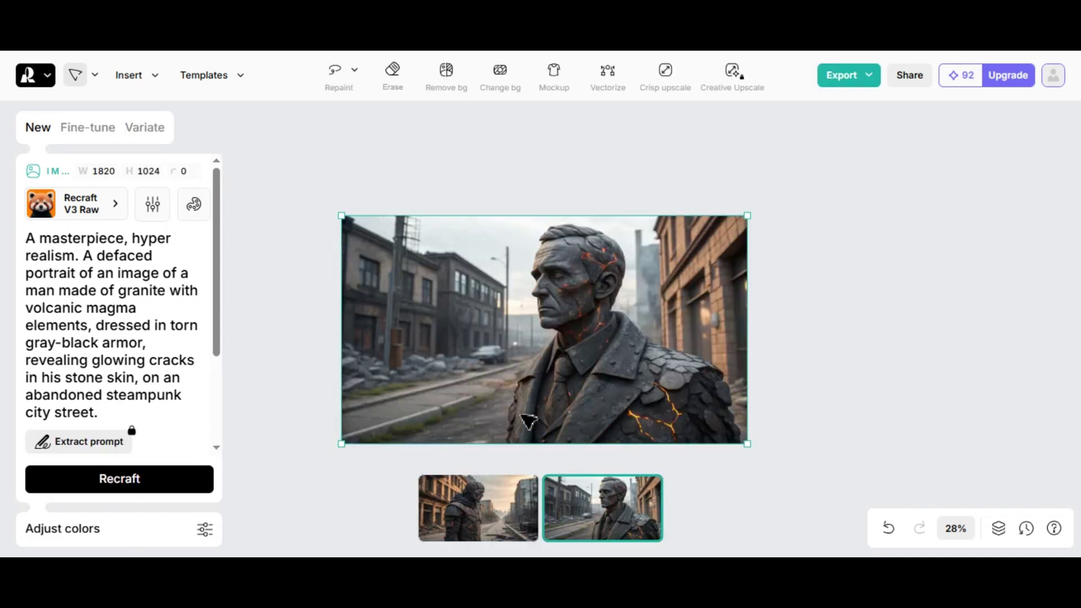
pyautogui.click(506, 516)
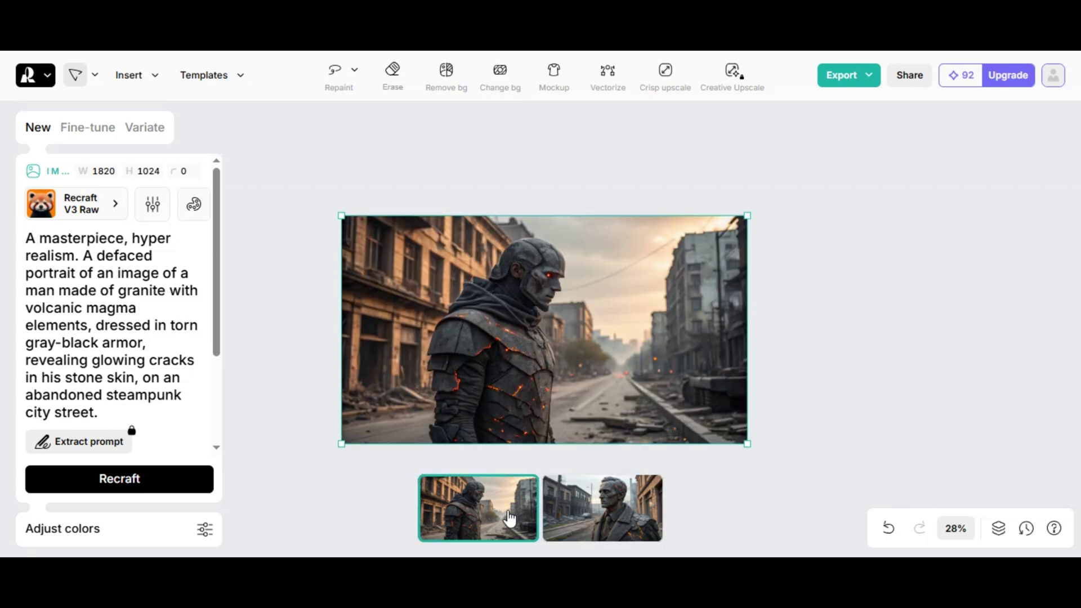
pyautogui.click(574, 513)
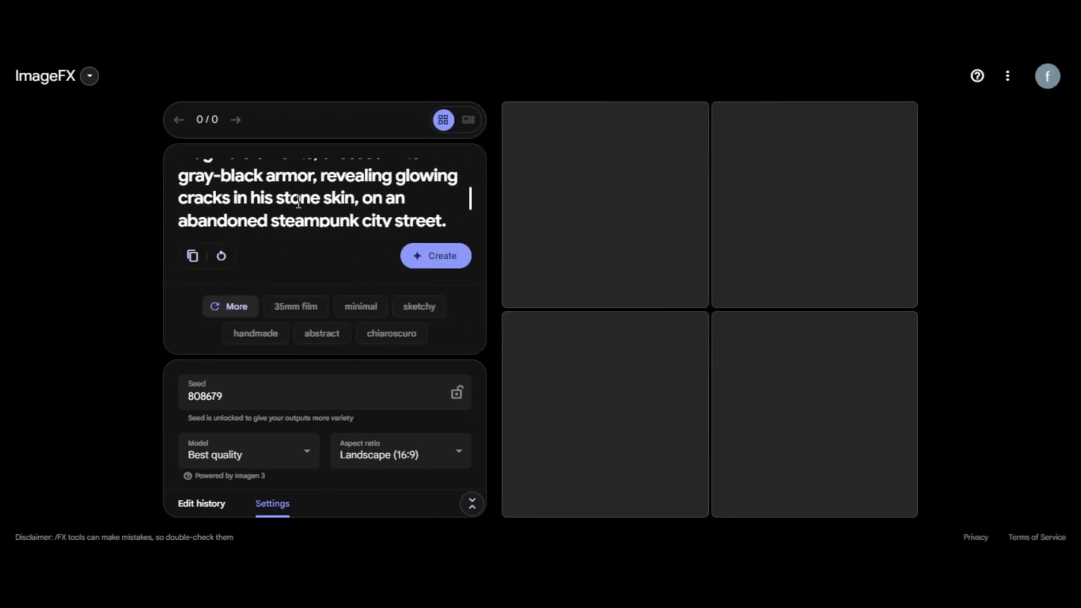
pyautogui.write('highly detailed cinematic realistic high contrast')
# Add four suggested style chips to the prompt and keep the Landscape 16:9 aspect ratio.
pyautogui.click(322, 333)
pyautogui.click(271, 345)
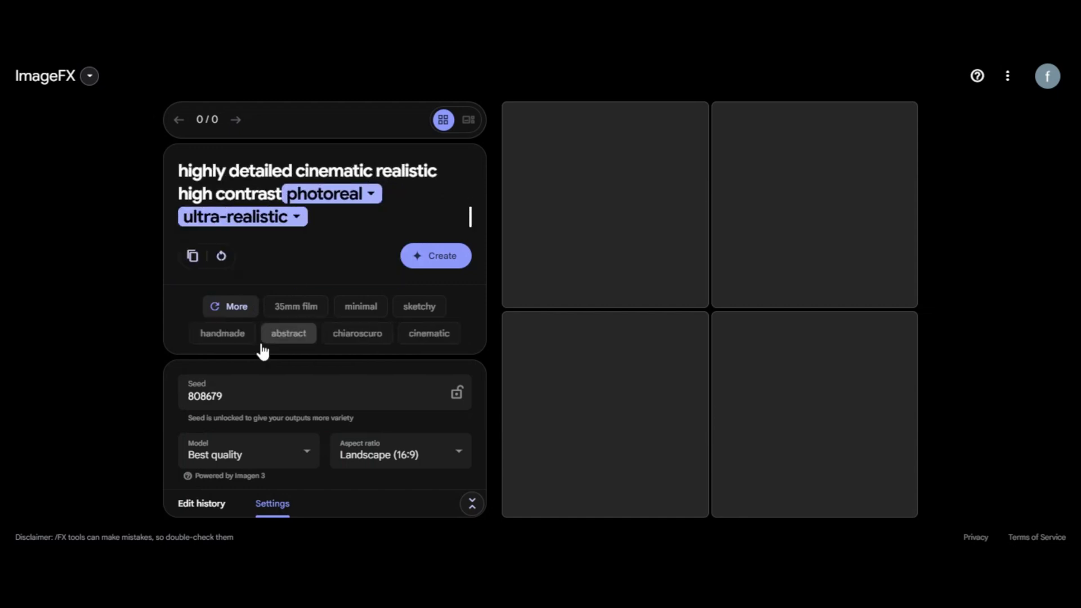
pyautogui.click(253, 330)
pyautogui.click(273, 343)
pyautogui.click(397, 455)
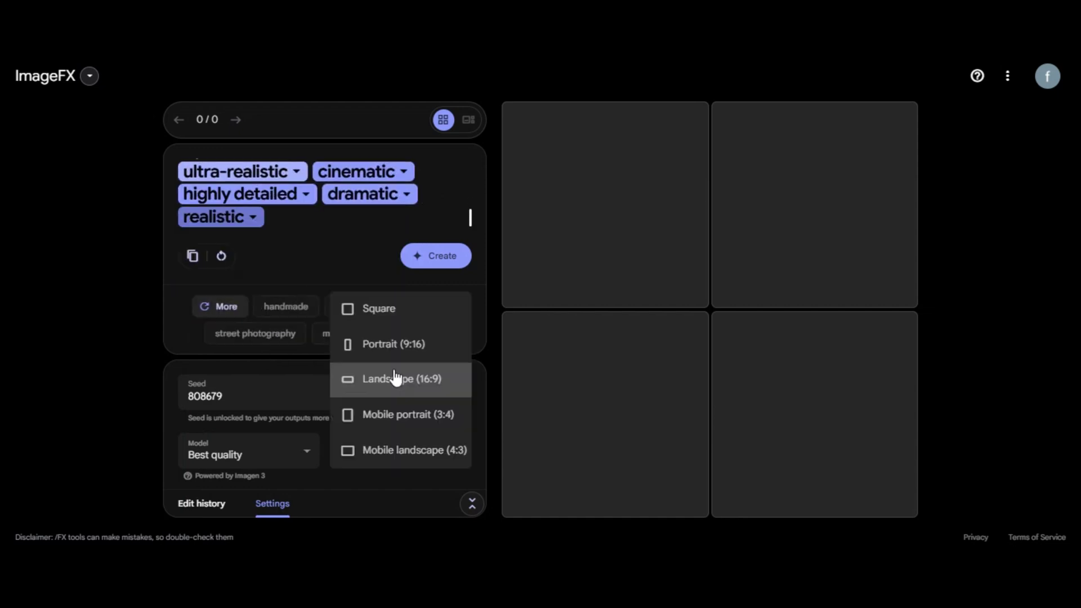
pyautogui.click(396, 382)
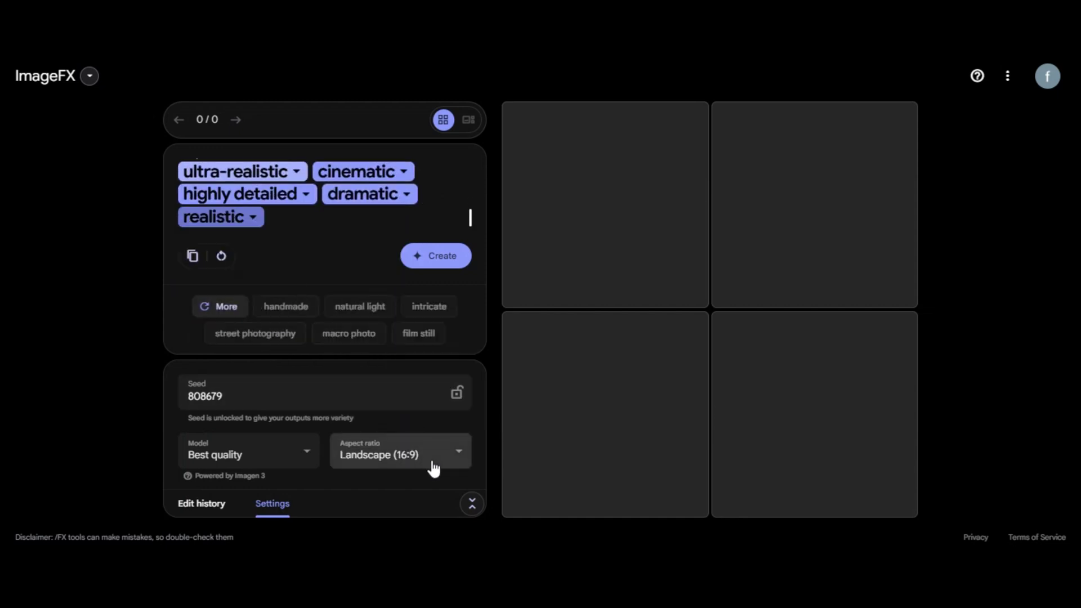
# Create the stone-warrior images and switch to viewing them one at a time.
pyautogui.click(435, 257)
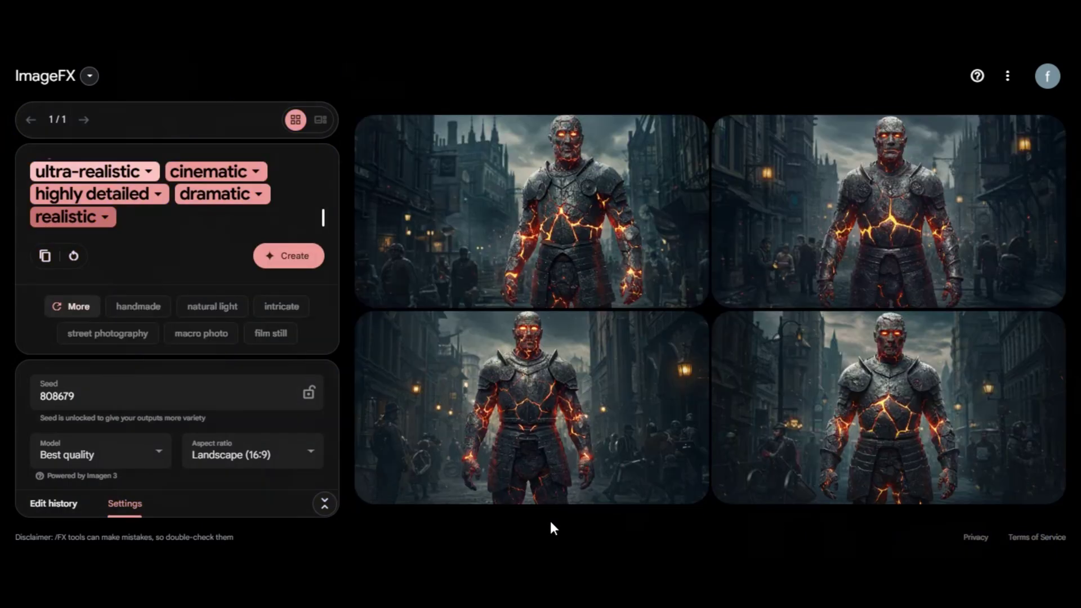
pyautogui.moveTo(531, 211)
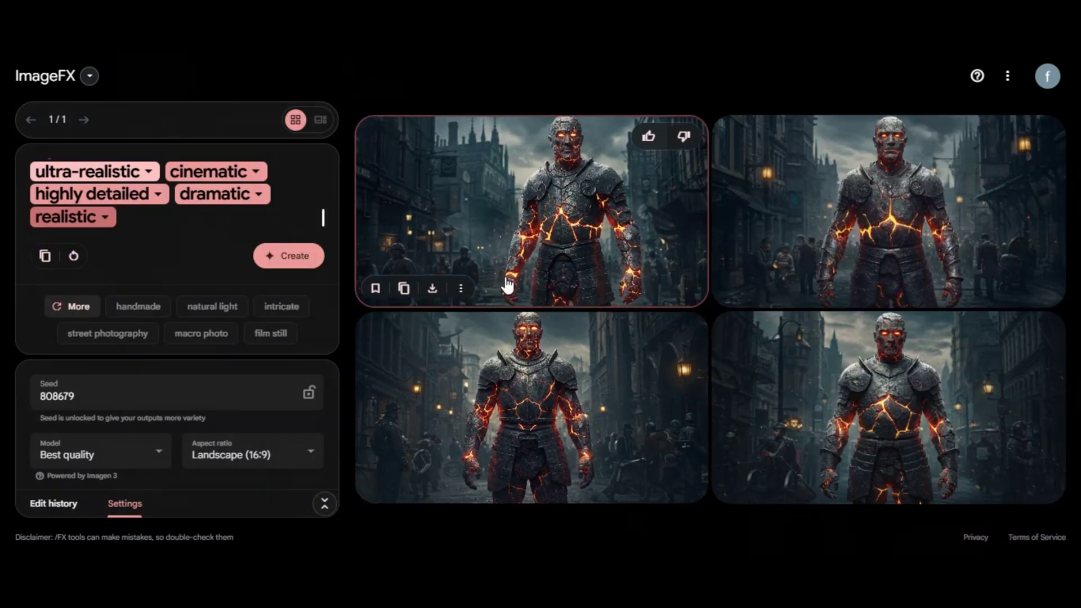
pyautogui.click(514, 263)
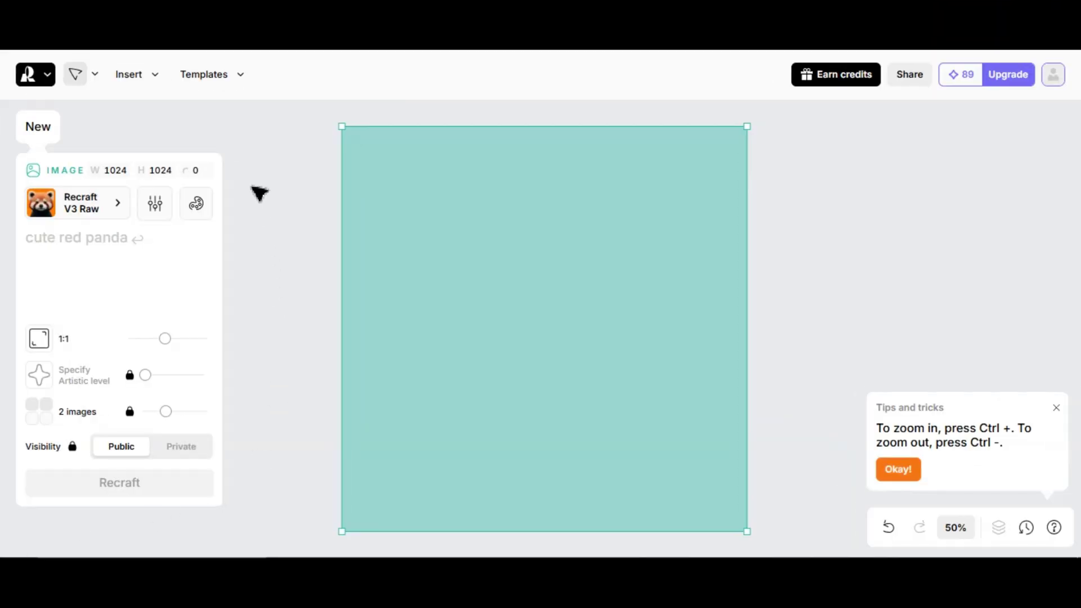
# Import the warrior portrait file onto the canvas and remove its street background.
pyautogui.click(157, 79)
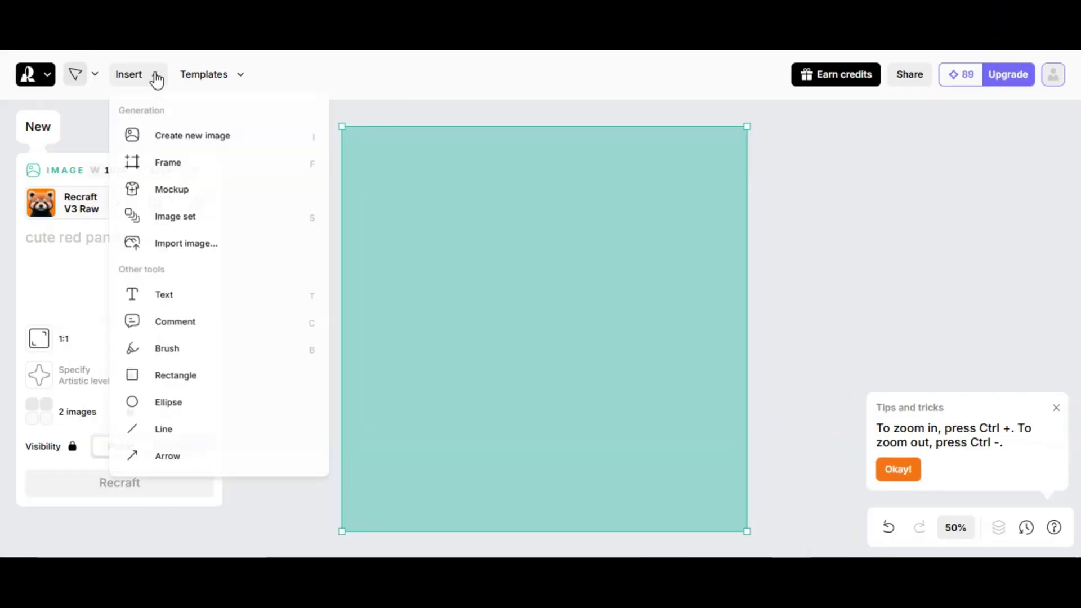
pyautogui.click(228, 243)
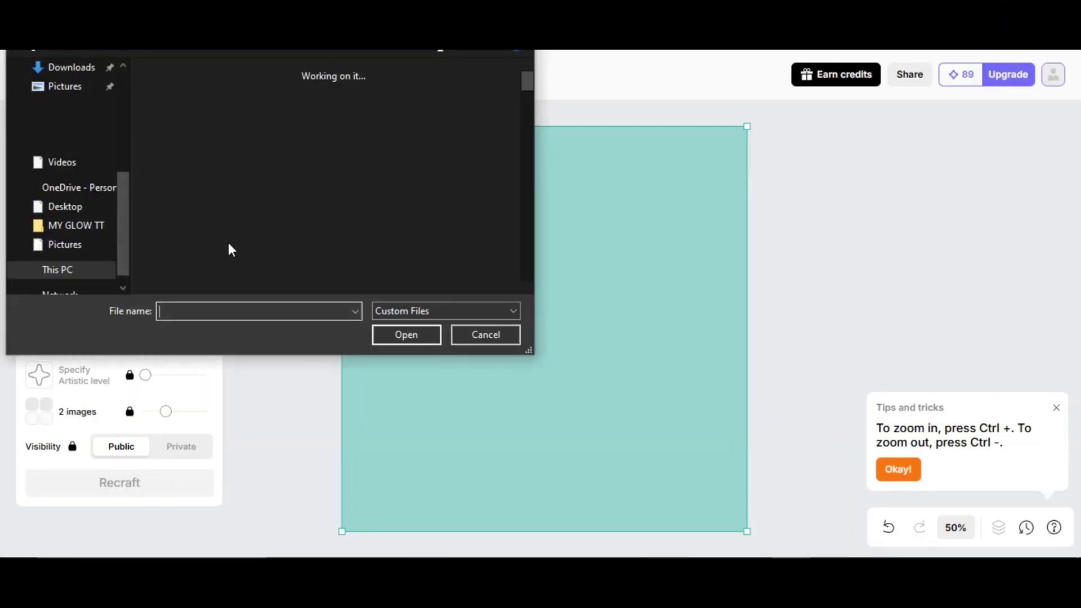
pyautogui.click(192, 140)
pyautogui.click(384, 329)
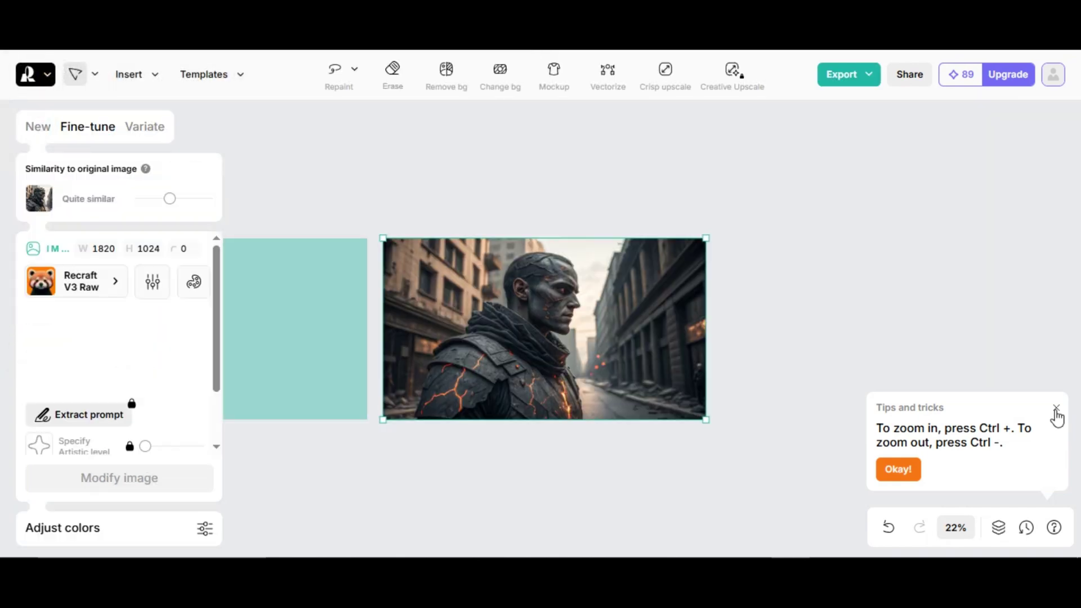
pyautogui.click(1056, 408)
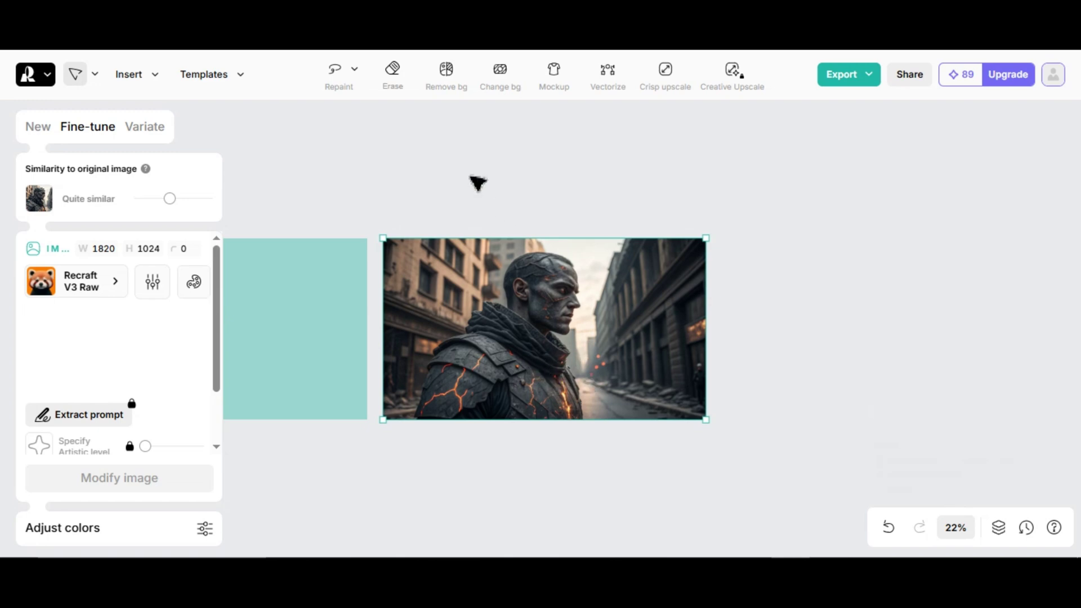
pyautogui.click(447, 86)
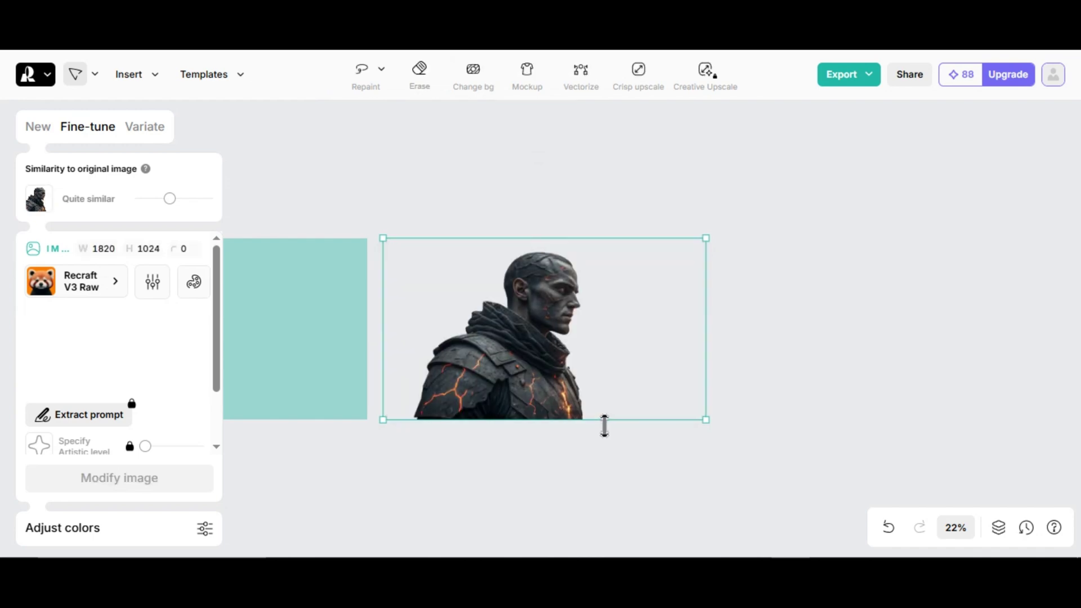
pyautogui.scroll(5, 579, 498)
pyautogui.scroll(5, 583, 501)
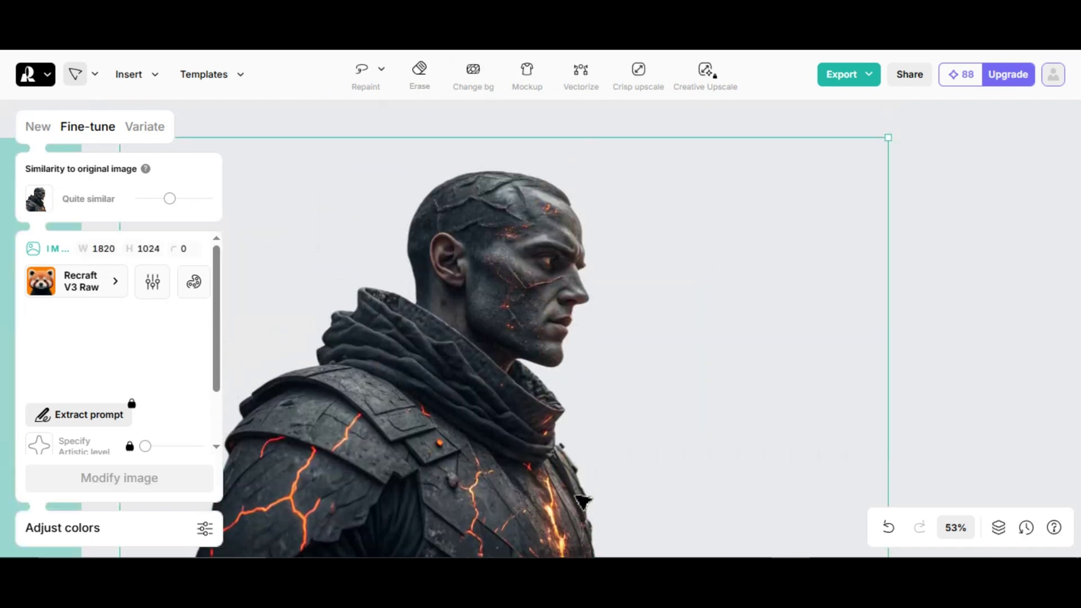
pyautogui.scroll(-2, 582, 499)
pyautogui.scroll(1, 582, 499)
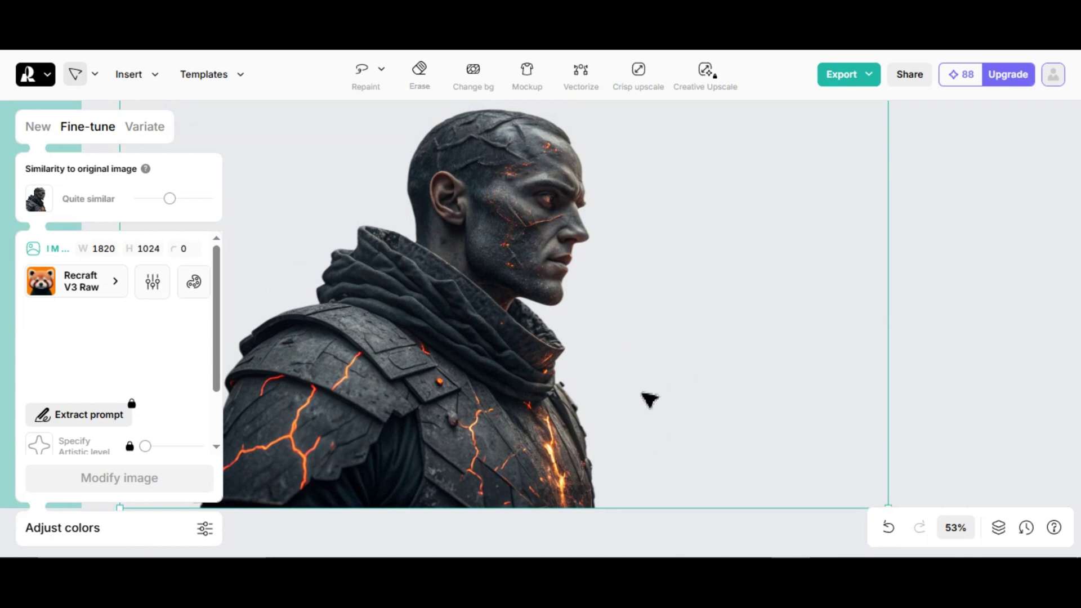
pyautogui.scroll(-5, 608, 456)
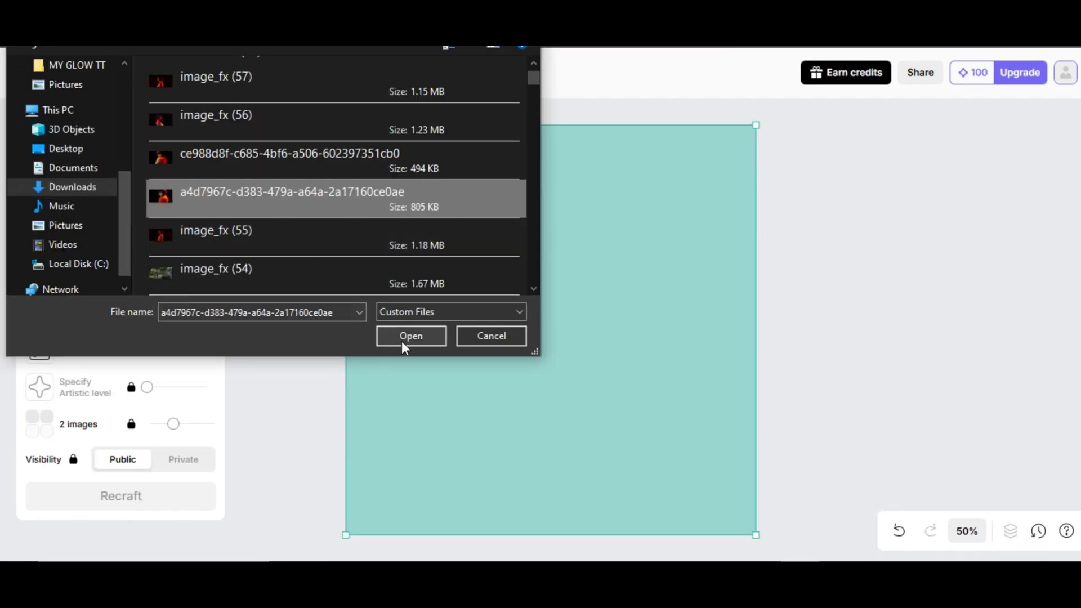
# Upload the woman portrait and generate a new club-lights background for it.
pyautogui.click(402, 337)
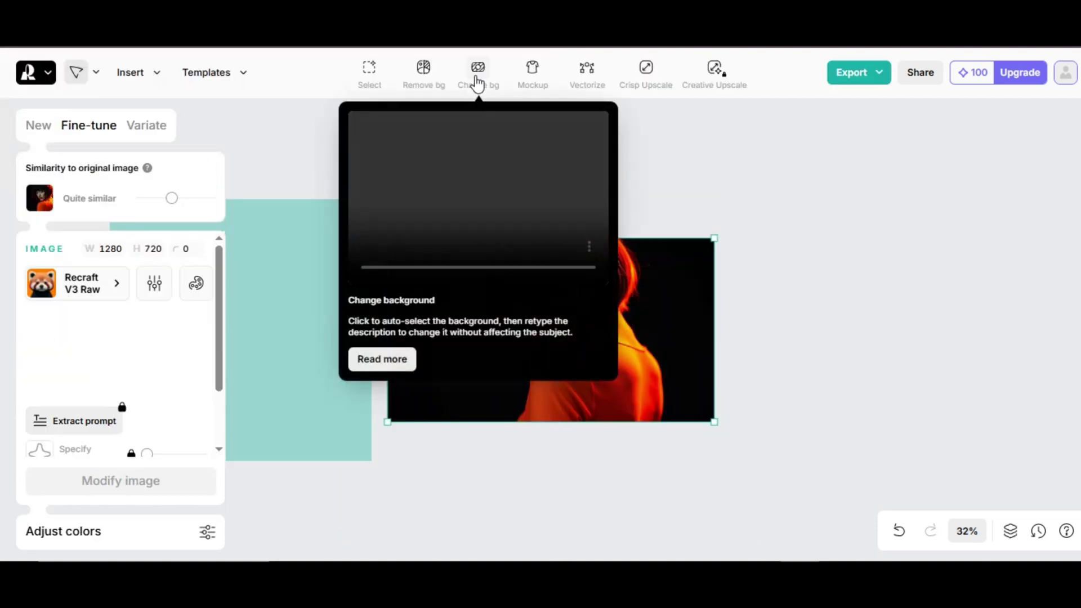
pyautogui.click(478, 74)
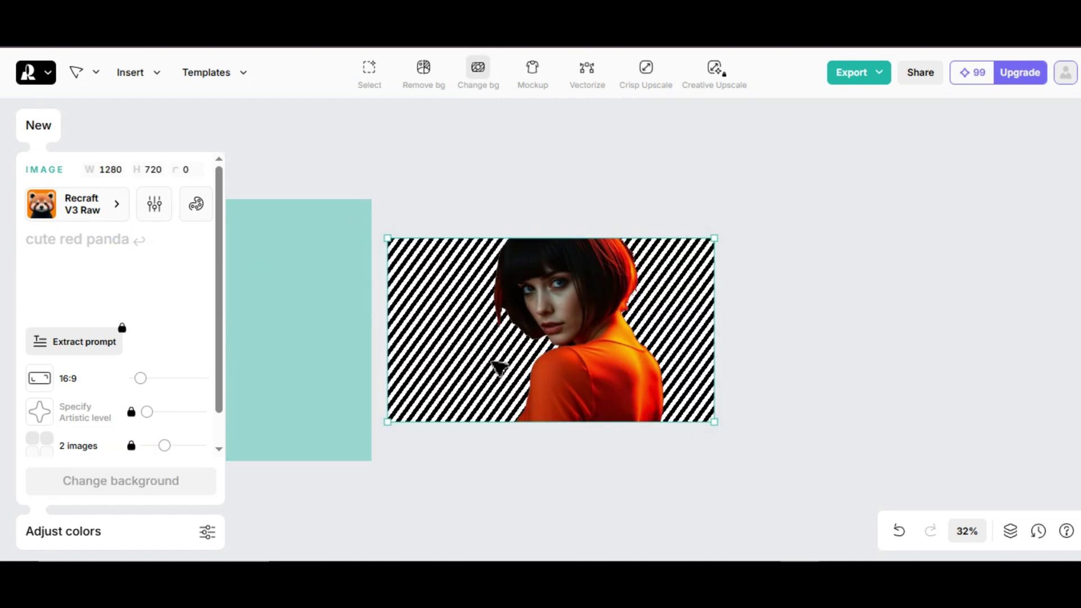
pyautogui.hscroll(-1, 499, 365)
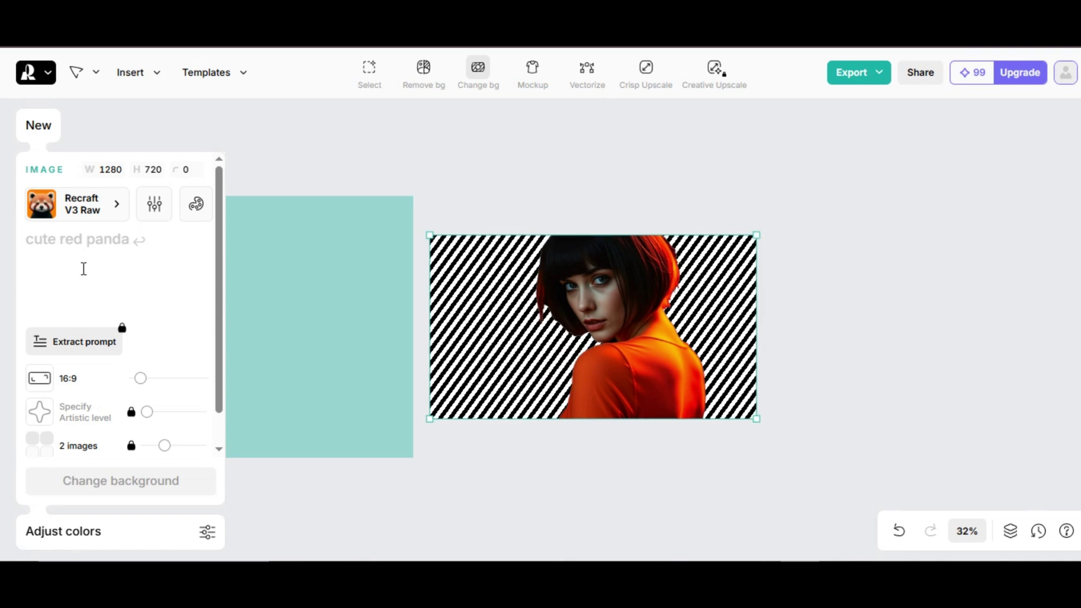
pyautogui.write('a beautiful background showcasing a club with club ligh')
pyautogui.write('different club lights')
pyautogui.click(142, 482)
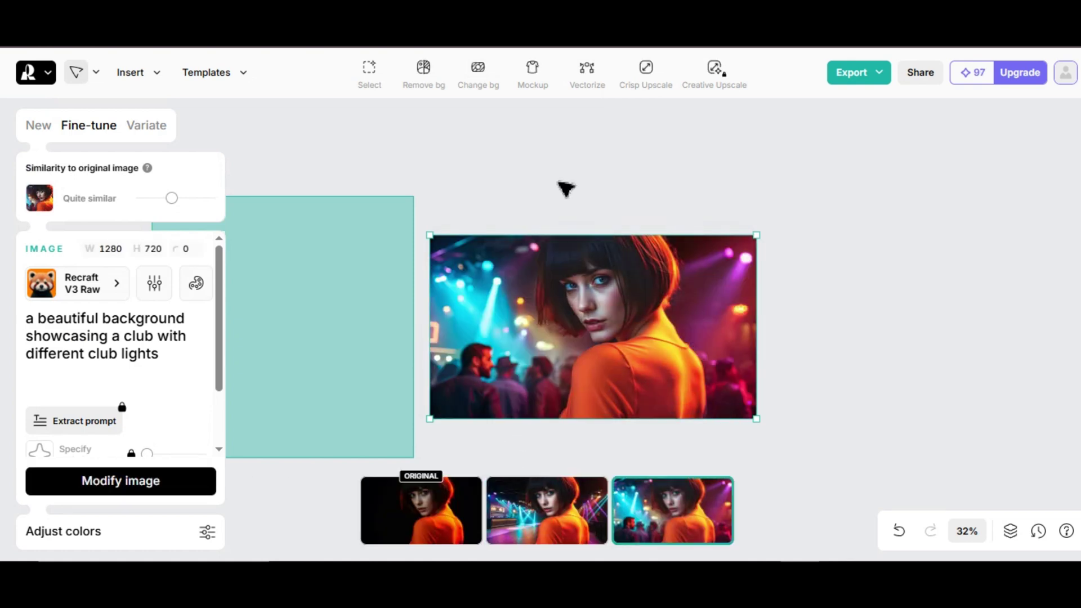
pyautogui.scroll(5, 565, 185)
pyautogui.scroll(-1, 550, 245)
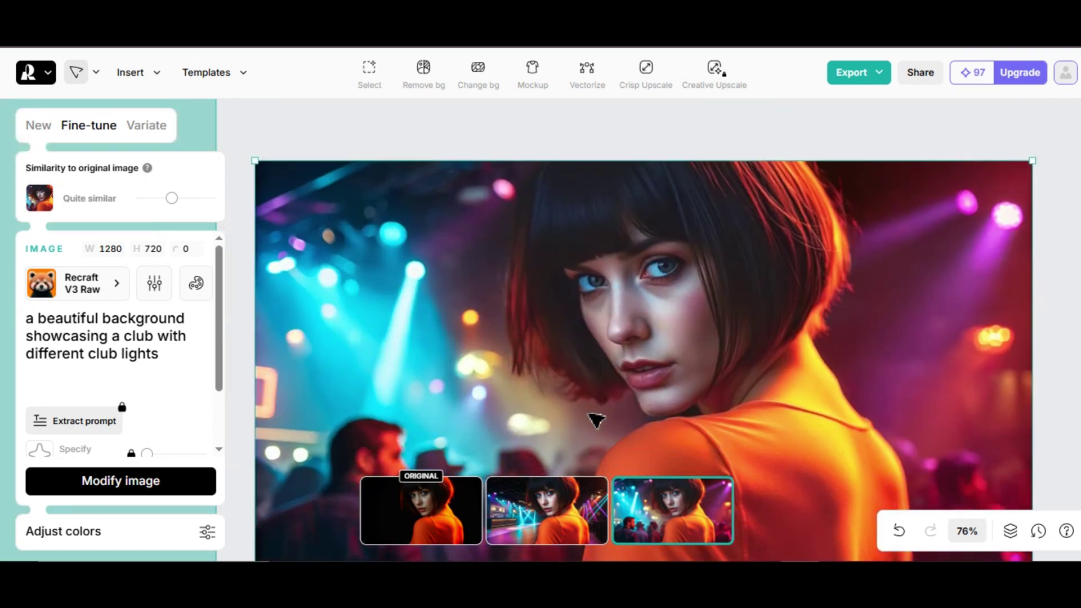
pyautogui.scroll(-3, 596, 420)
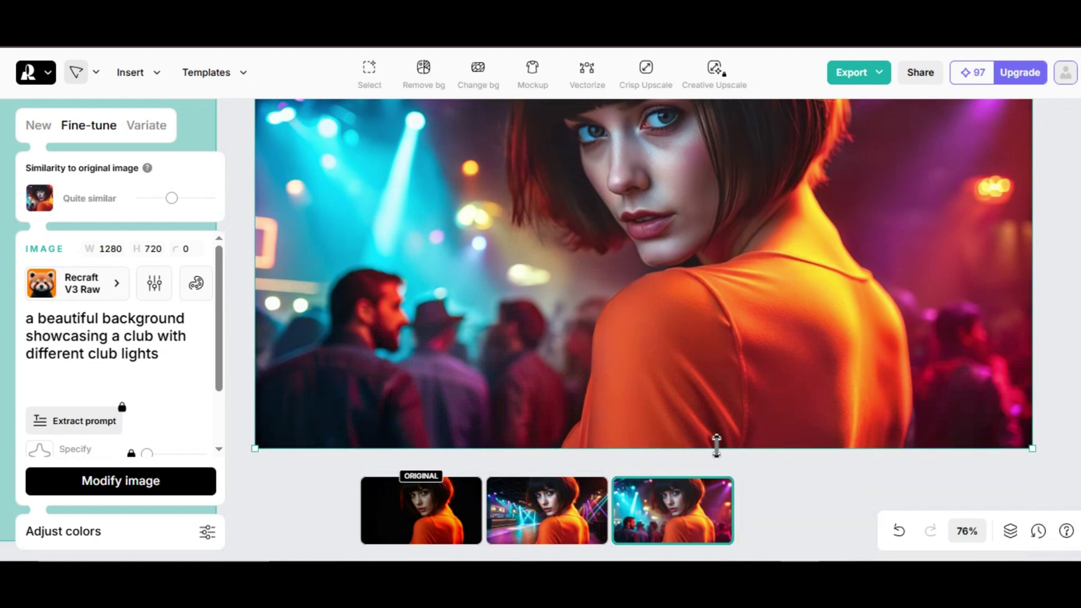
pyautogui.scroll(2, 924, 445)
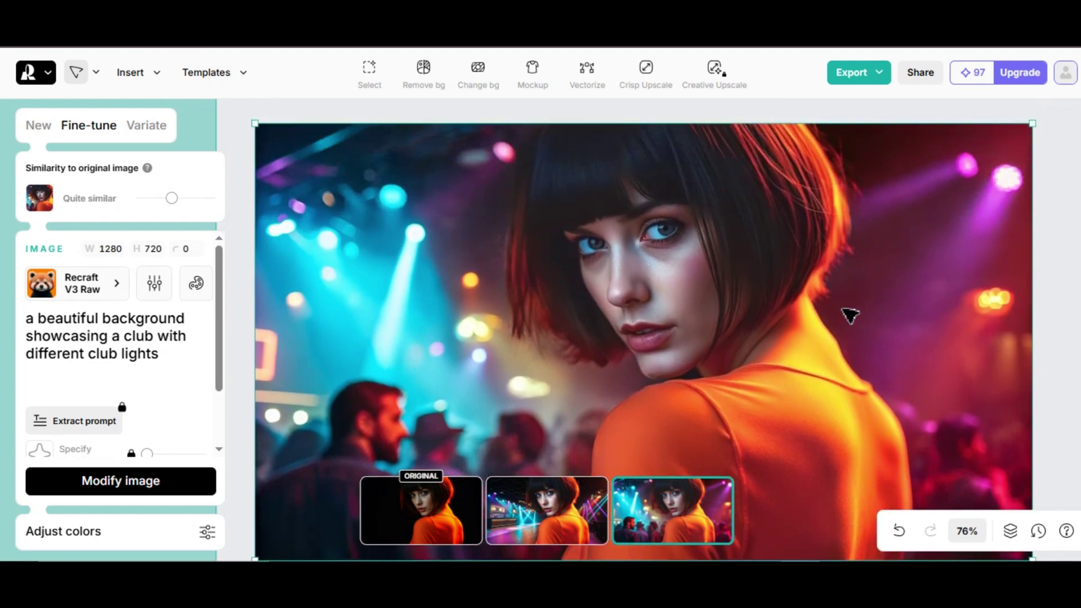
pyautogui.click(541, 512)
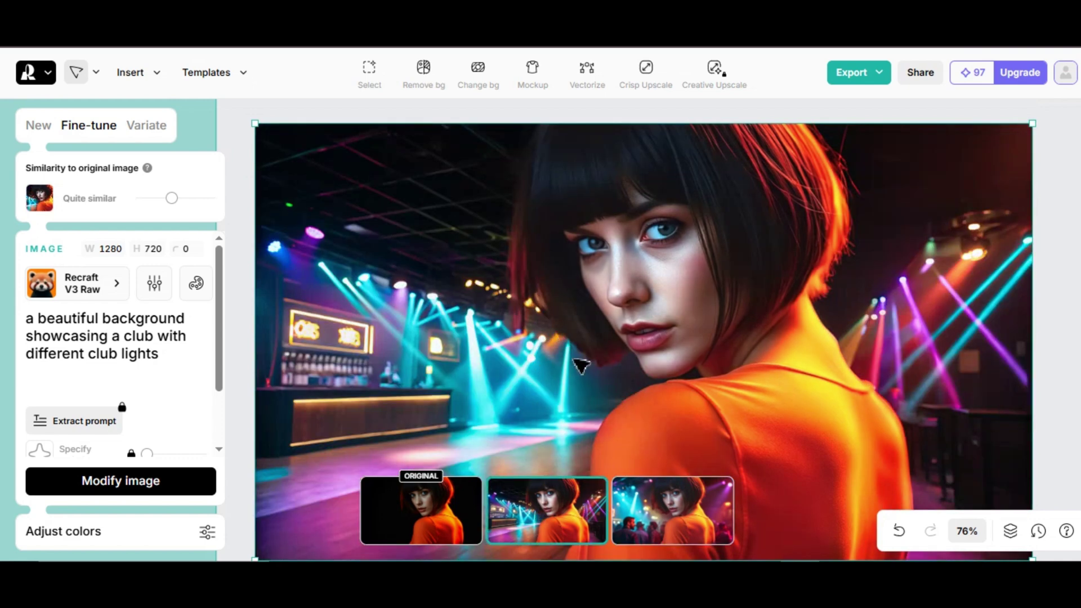
pyautogui.hotkey('shift', '1')
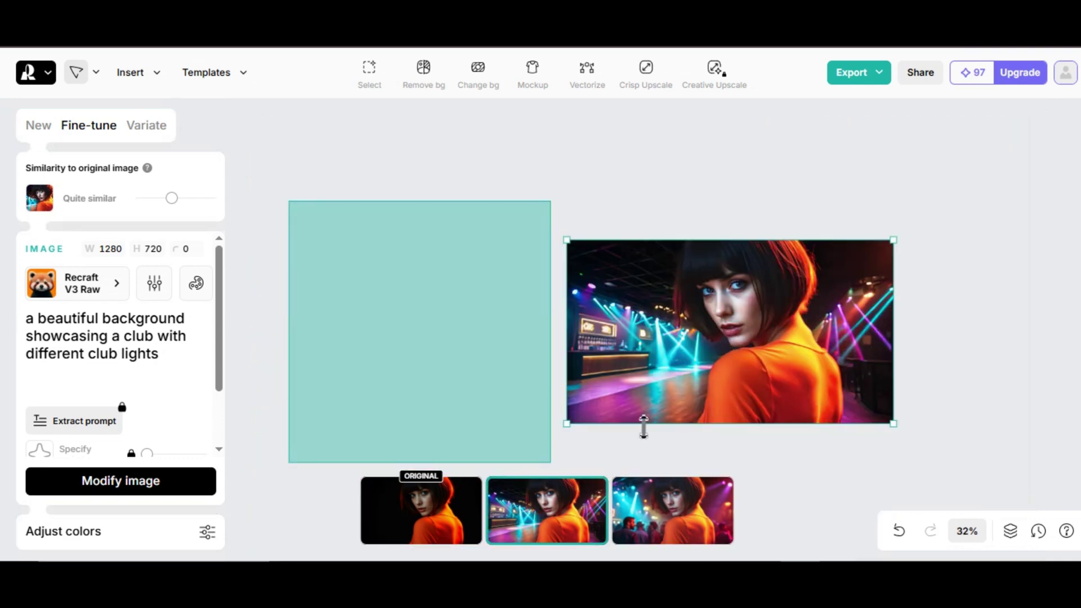
pyautogui.click(637, 530)
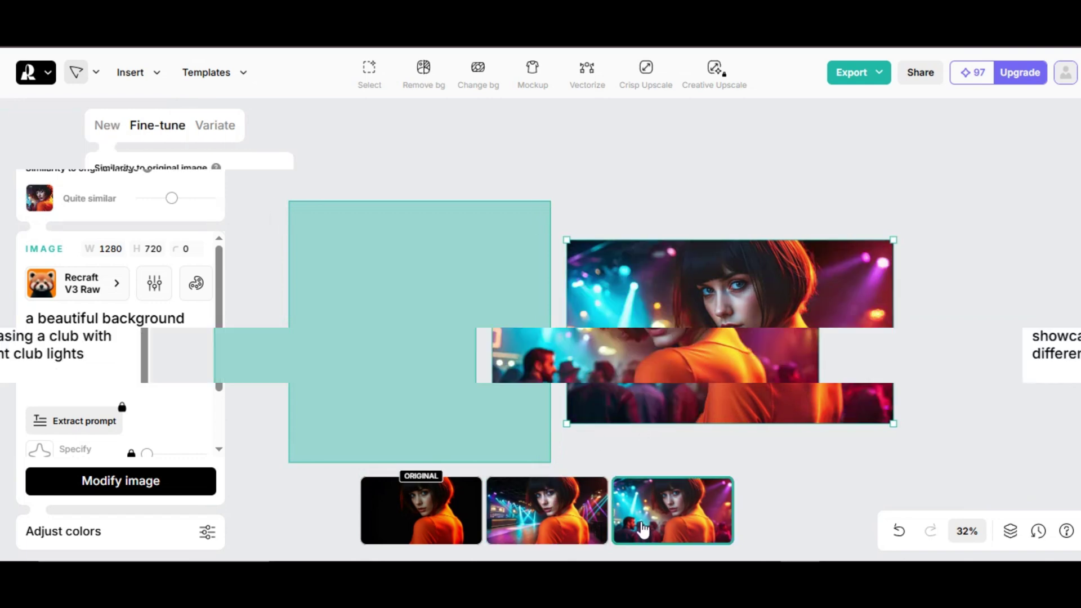
pyautogui.write('ght with different str')
pyautogui.write('eet lights that')
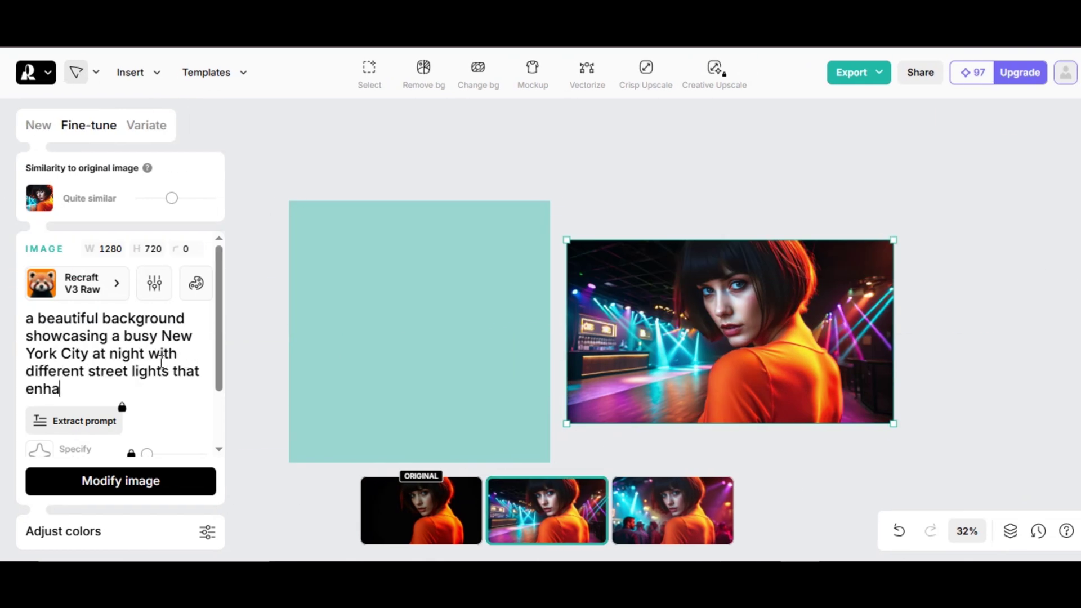
pyautogui.write('scene')
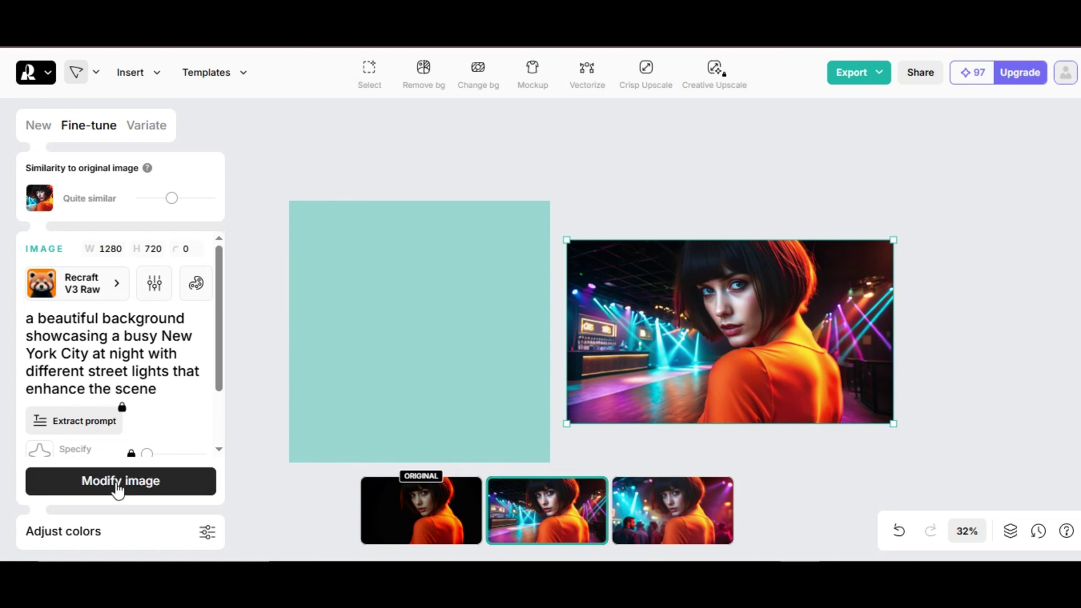
# Modify the background to New York at night with street lights and view the third variant.
pyautogui.click(119, 482)
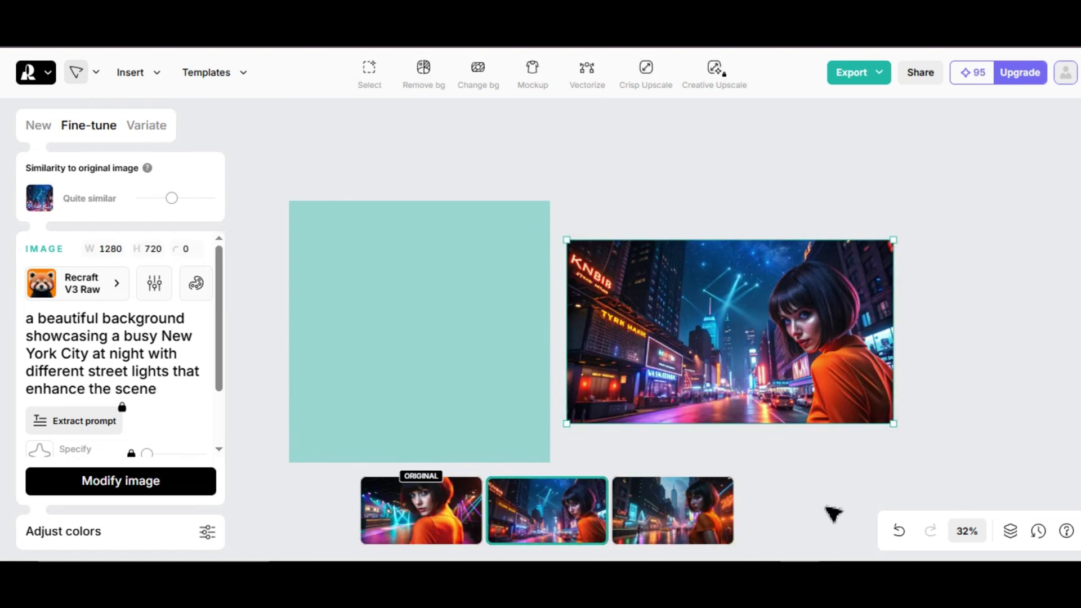
pyautogui.scroll(5, 810, 473)
pyautogui.scroll(2, 793, 449)
pyautogui.scroll(2, 792, 448)
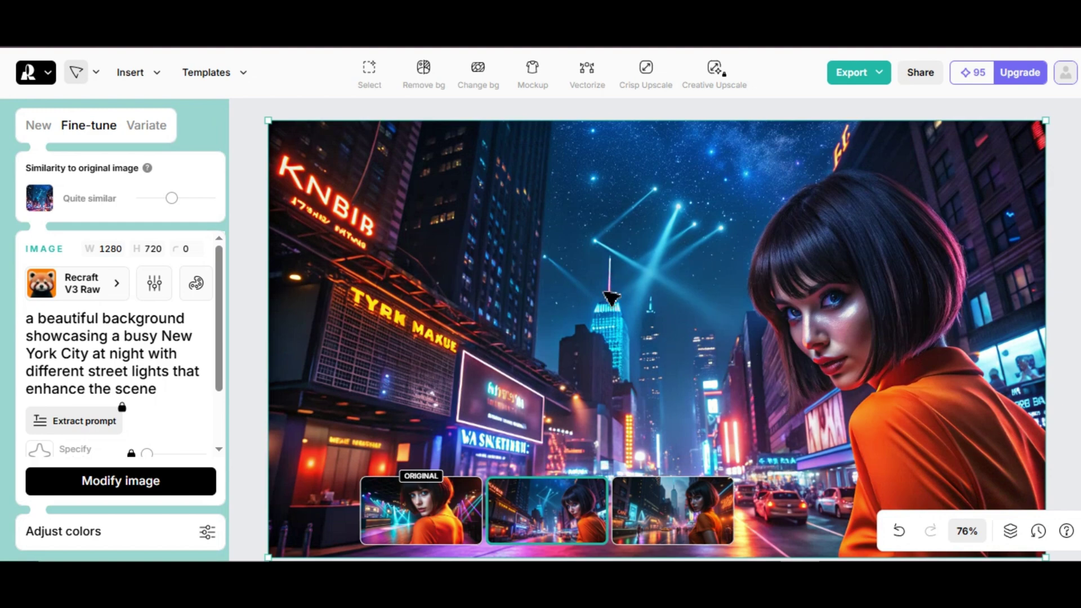
pyautogui.press('Right')
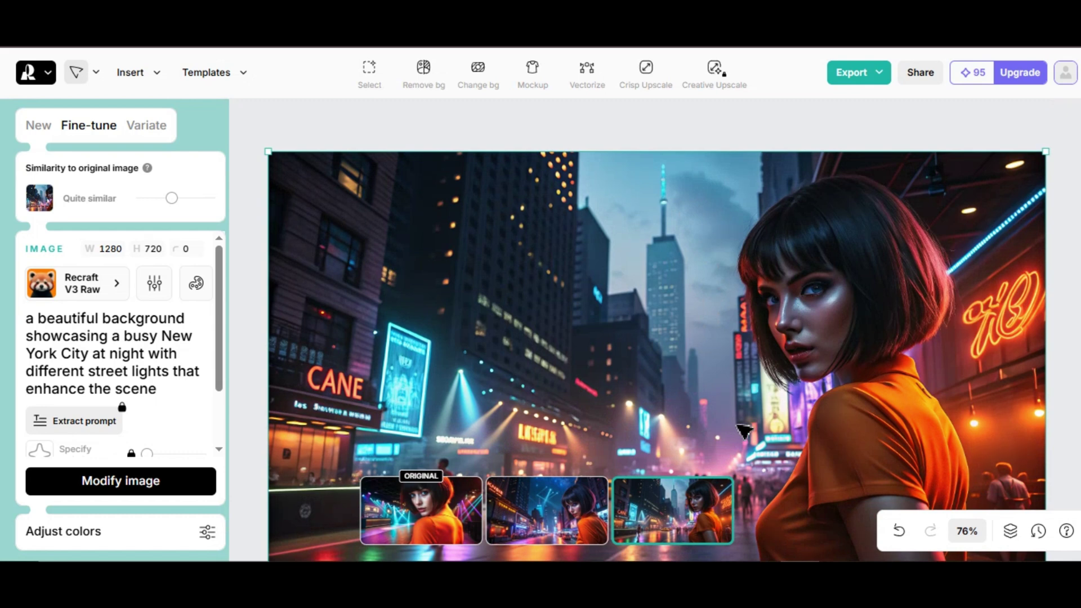
pyautogui.scroll(-2, 743, 430)
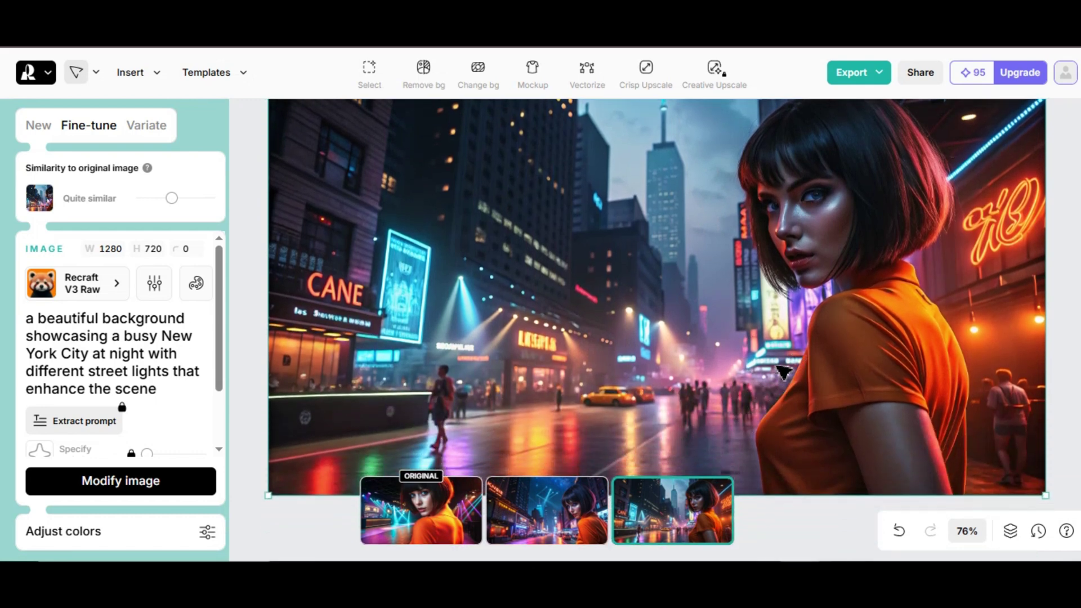
# Cycle through the club and city variants and select the rainy neon-sign street one.
pyautogui.click(438, 516)
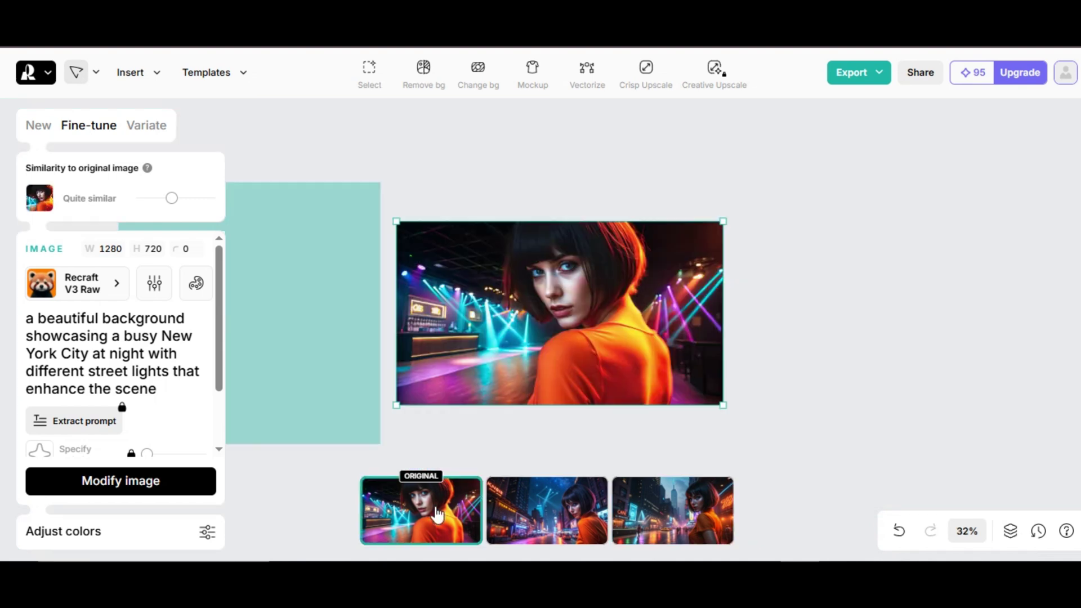
pyautogui.click(535, 515)
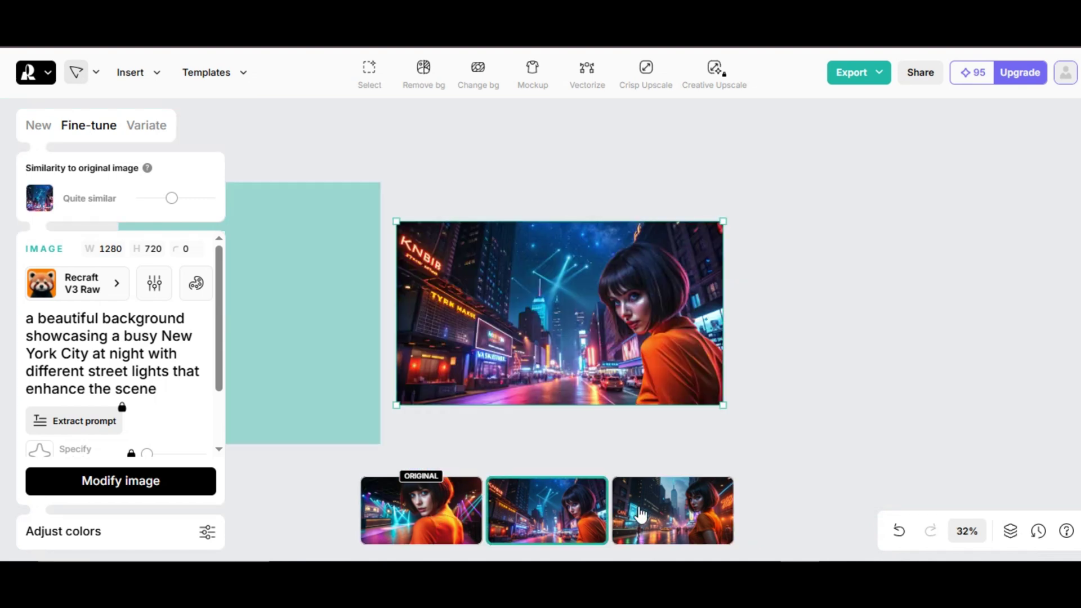
pyautogui.click(640, 516)
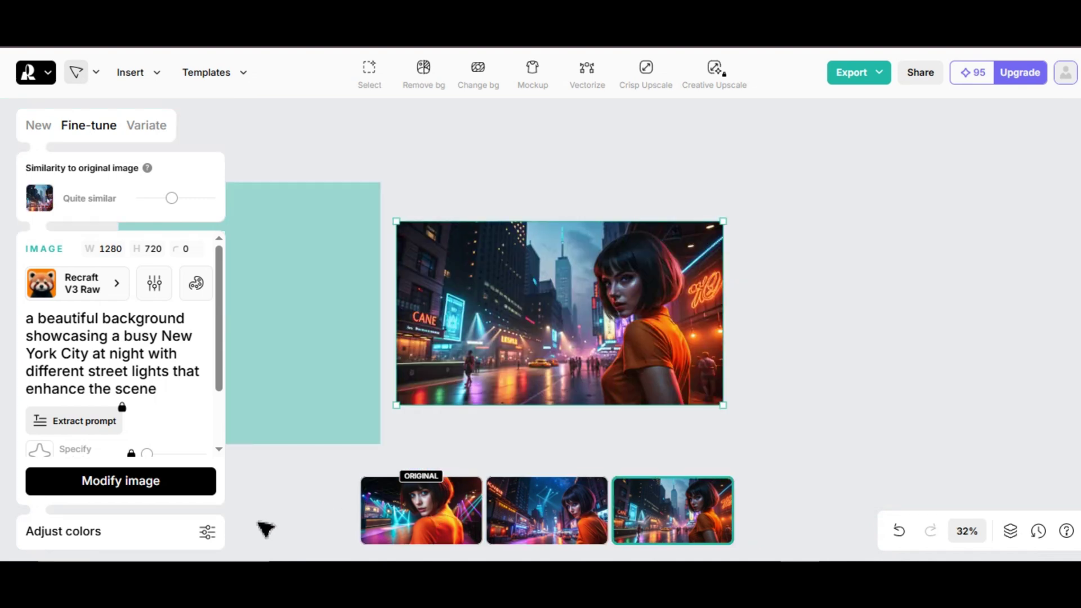